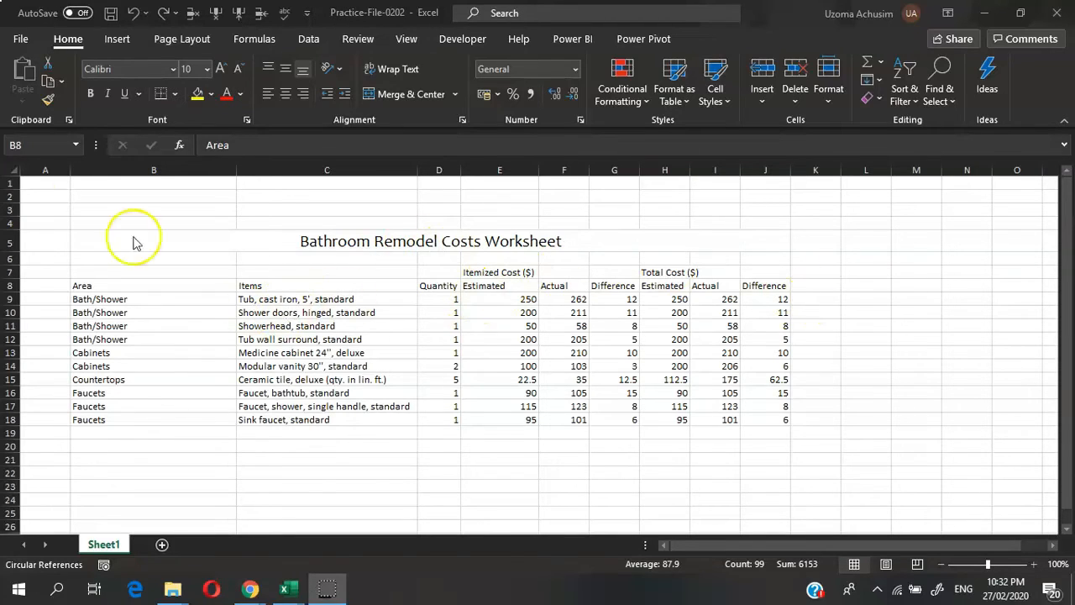
# Step: Apply All Borders to the cost table B8:J18, then deselect to check the gridlines
pyautogui.click(95, 287)
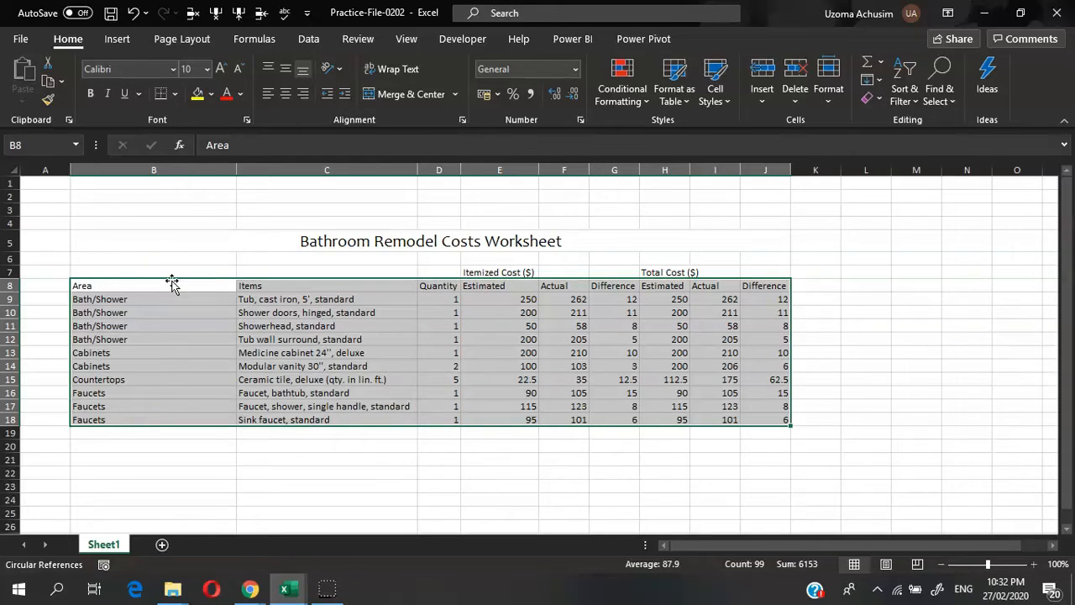
pyautogui.hotkey('alt', 'h')
pyautogui.press('b')
pyautogui.press('a')
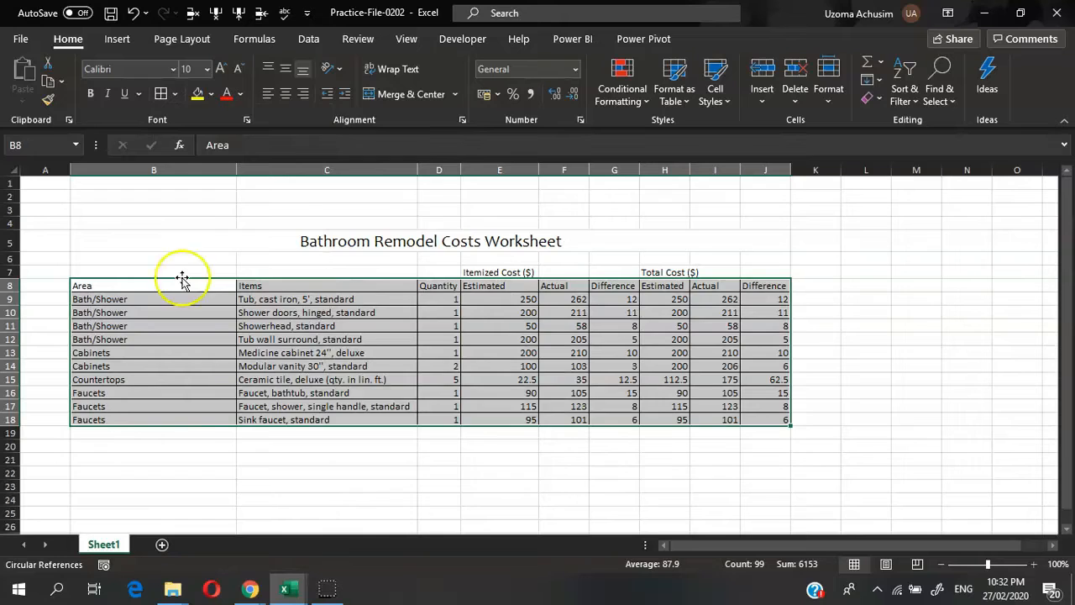
pyautogui.click(396, 332)
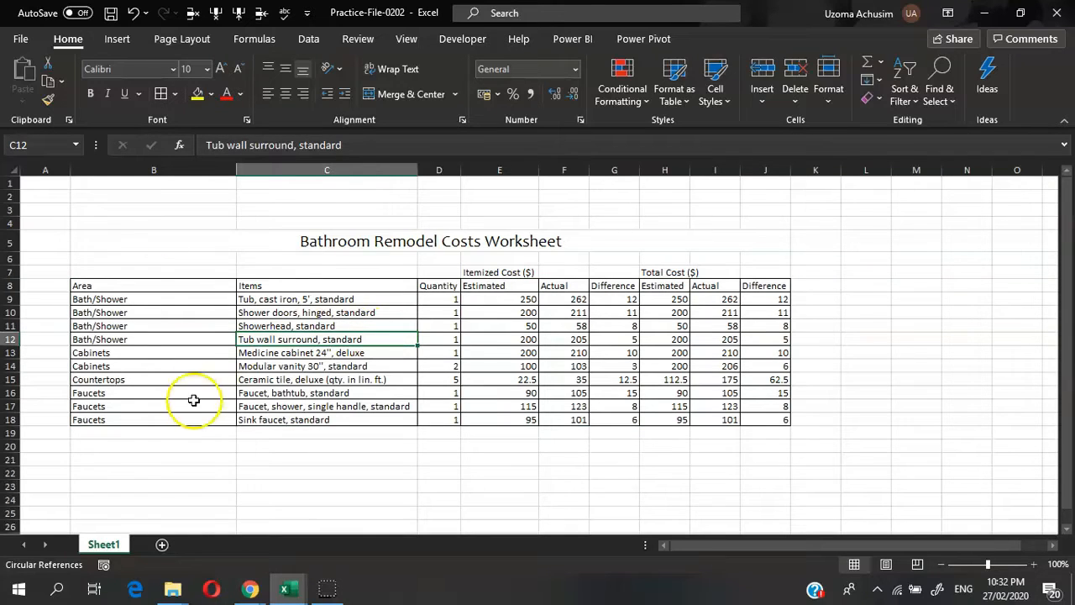
# Step: Make header row B8:J8 bold, italic and filled yellow
pyautogui.moveTo(81, 286); pyautogui.dragTo(764, 282)
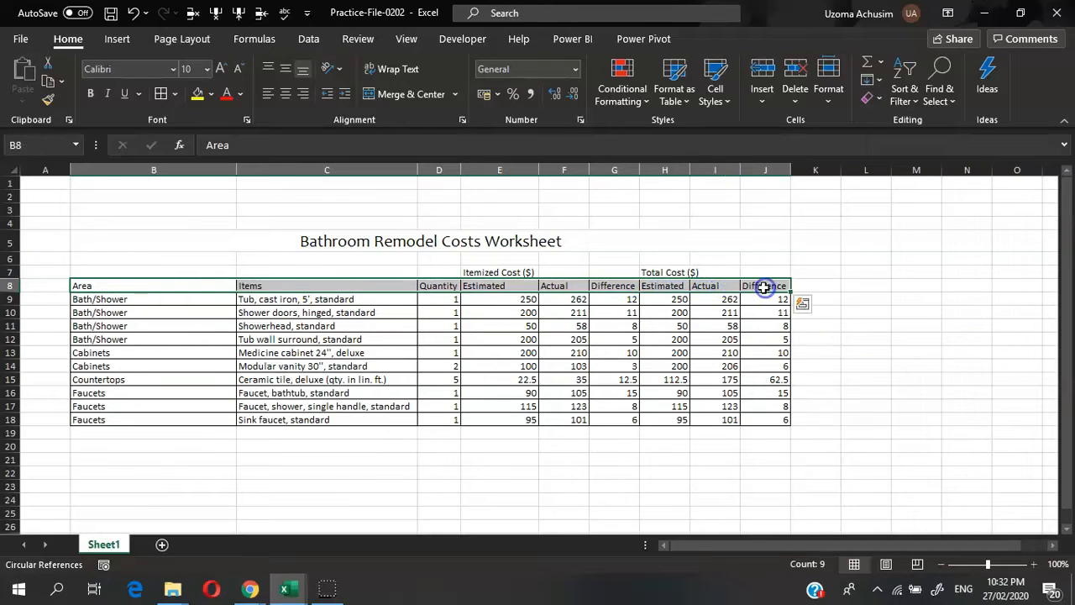
pyautogui.hotkey('ctrl', 'b')
pyautogui.hotkey('ctrl', 'i')
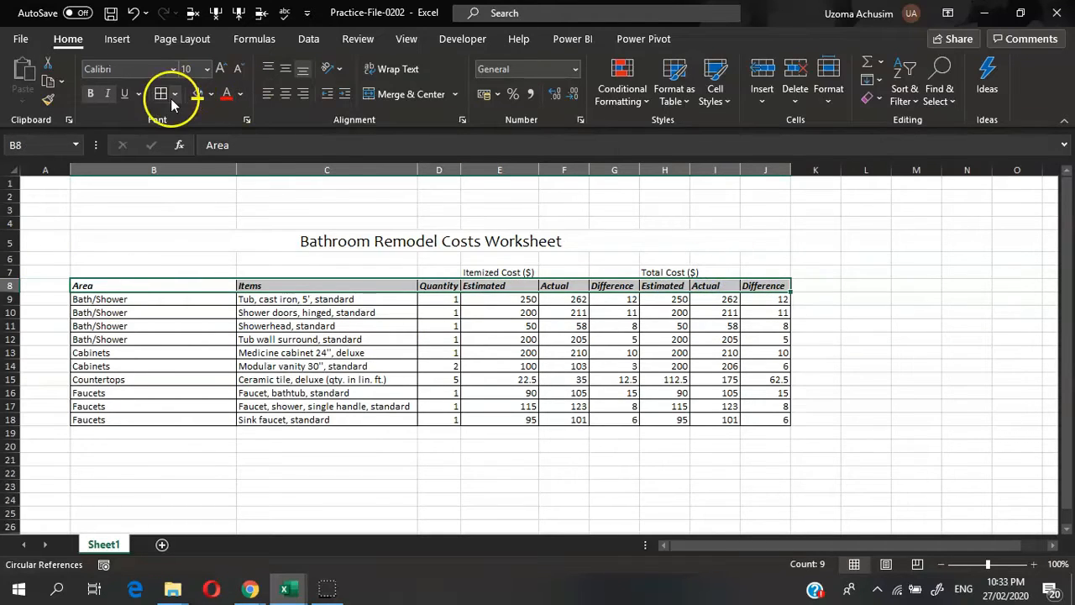
pyautogui.click(197, 94)
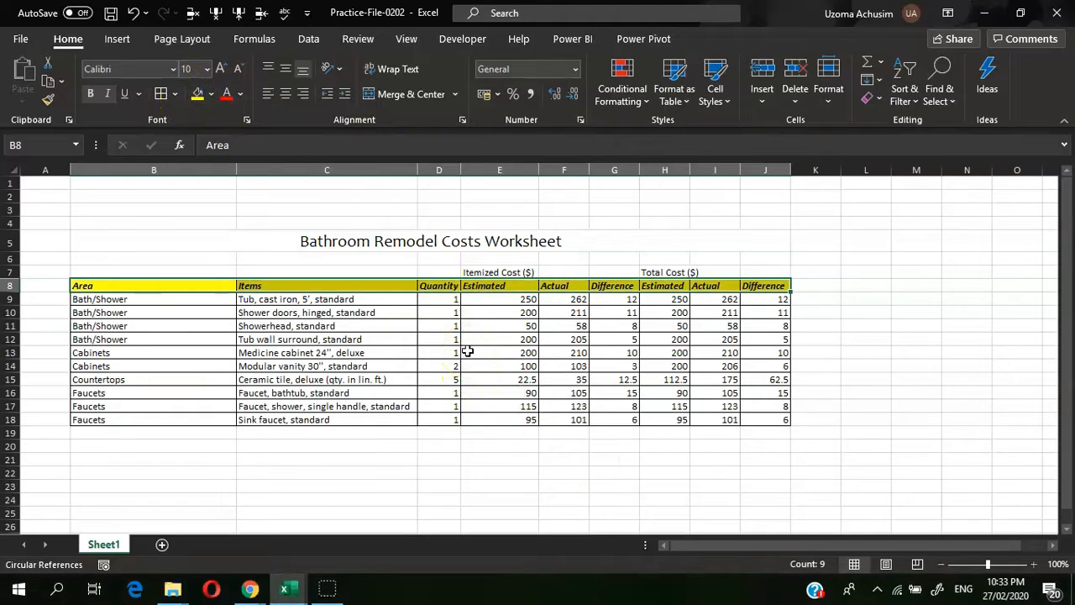
pyautogui.click(467, 348)
# Step: Check the Cabinets row 13, then reselect header row B8:J8 as the format source
pyautogui.moveTo(77, 285); pyautogui.dragTo(786, 288)
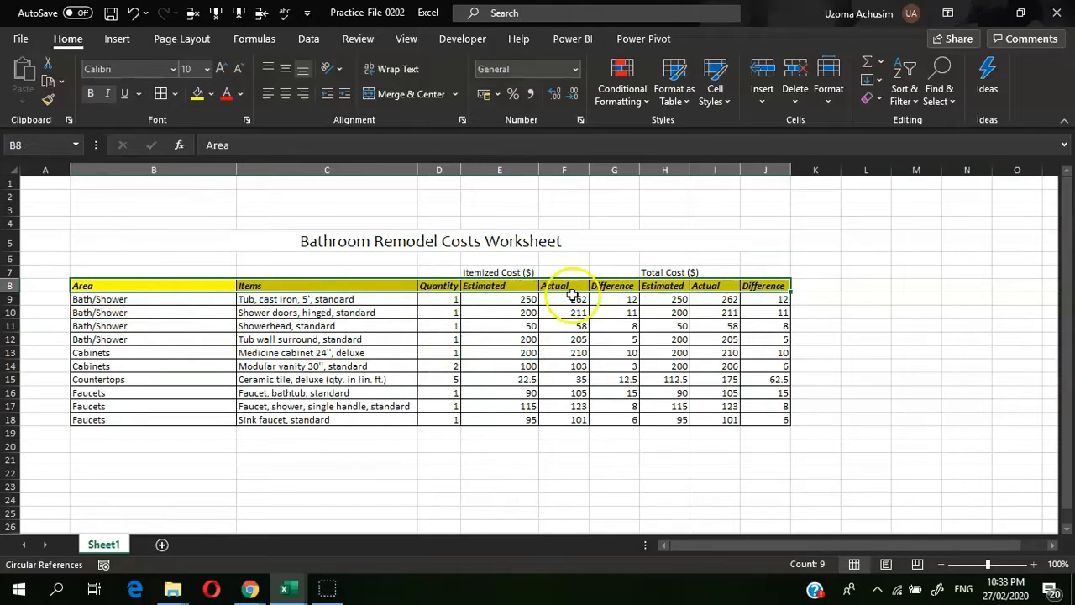
pyautogui.click(100, 286)
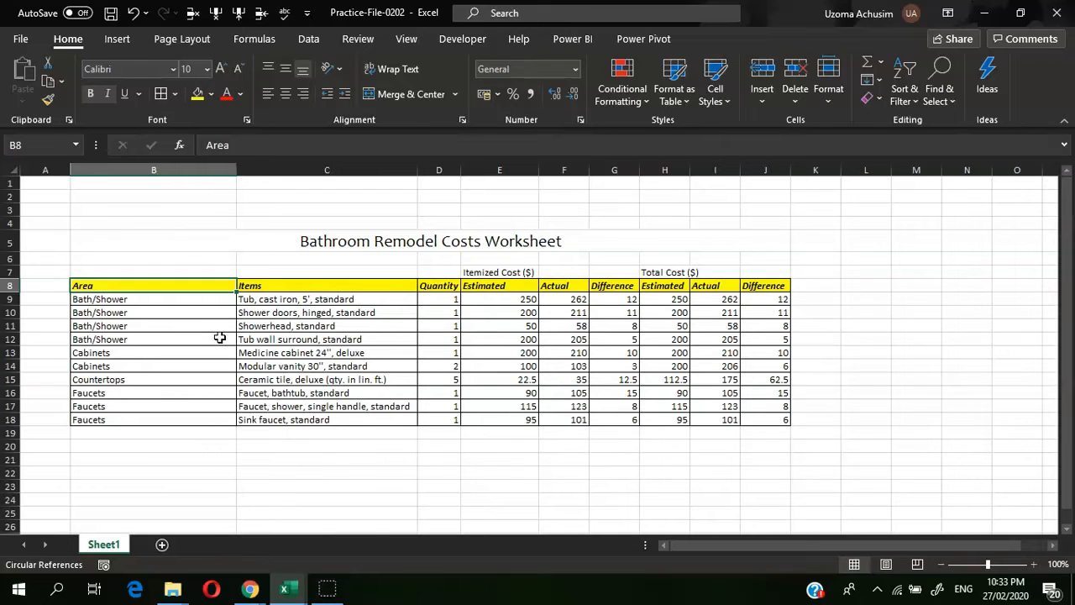
pyautogui.click(84, 286)
pyautogui.moveTo(84, 286); pyautogui.dragTo(768, 285)
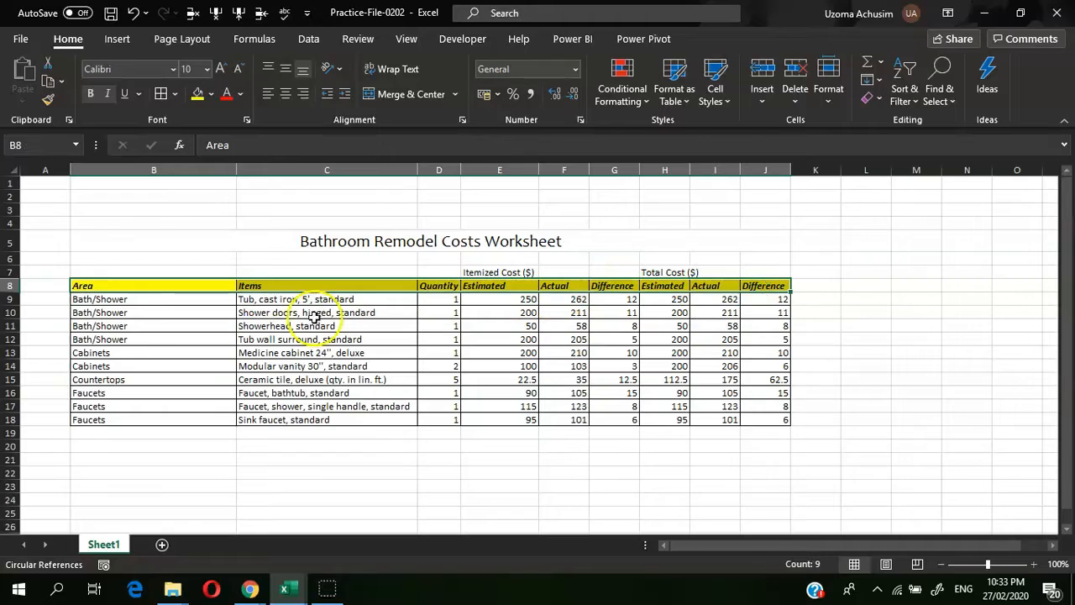
pyautogui.click(80, 352)
pyautogui.click(14, 353)
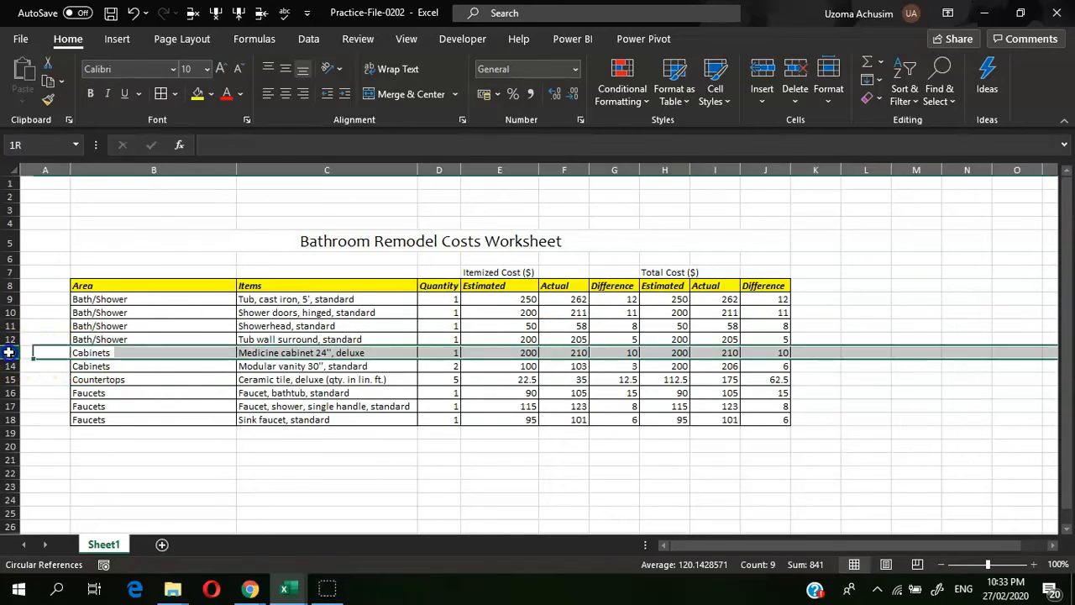
pyautogui.click(134, 353)
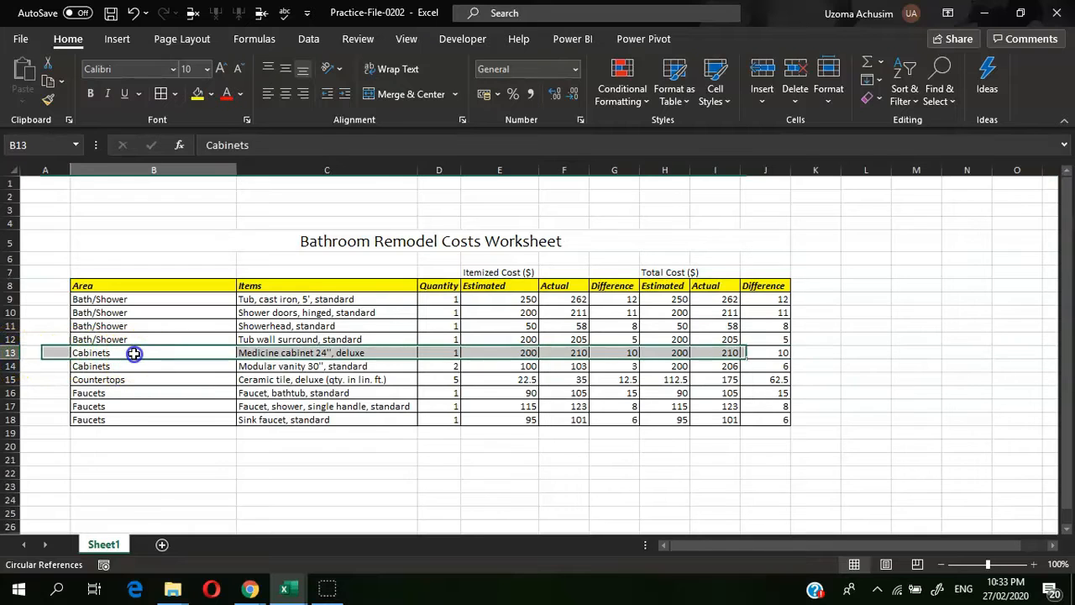
pyautogui.click(79, 285)
pyautogui.moveTo(80, 286); pyautogui.dragTo(756, 290)
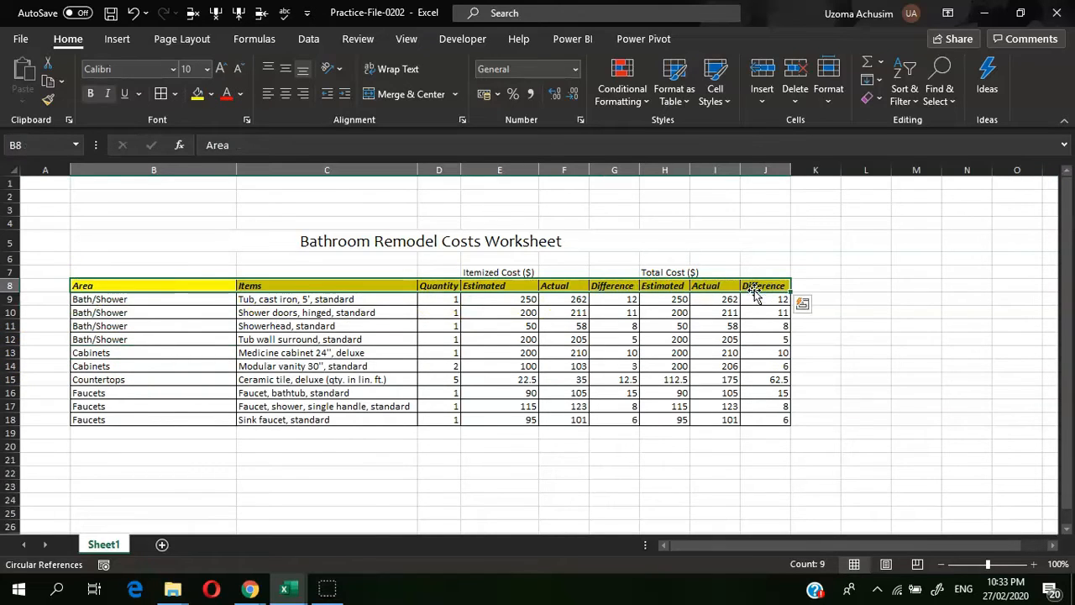
# Step: Copy the header's yellow bold italic format onto Cabinets row 13 with Format Painter
pyautogui.click(48, 99)
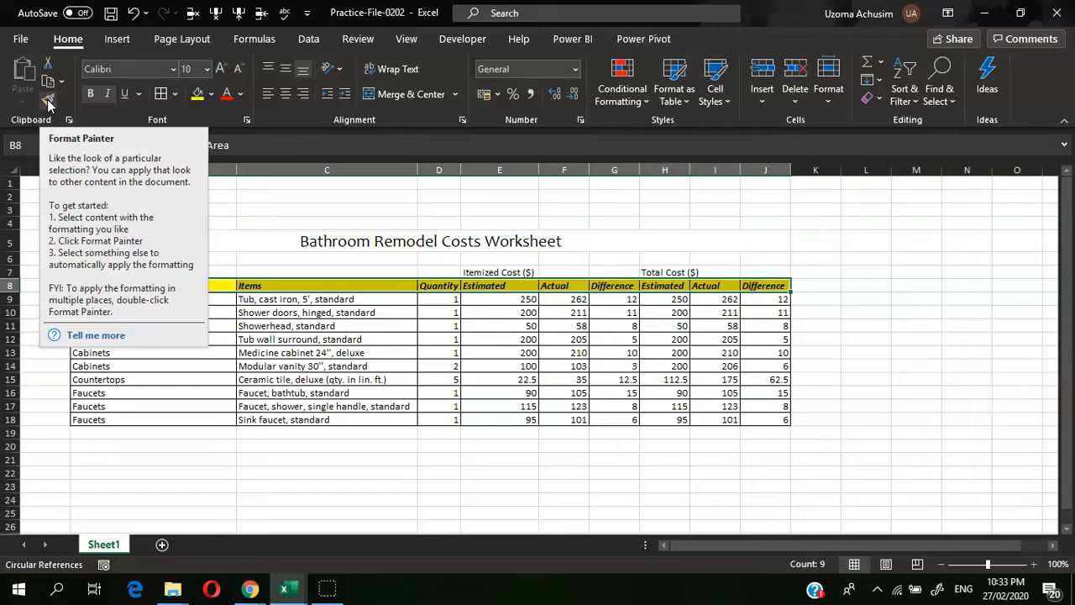
pyautogui.click(48, 100)
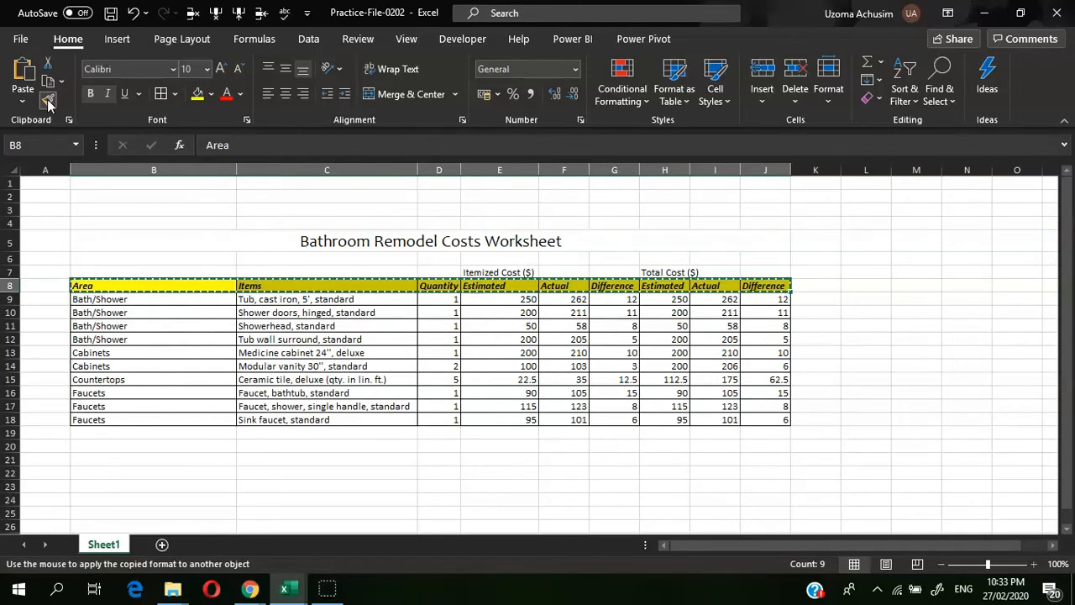
pyautogui.click(75, 353)
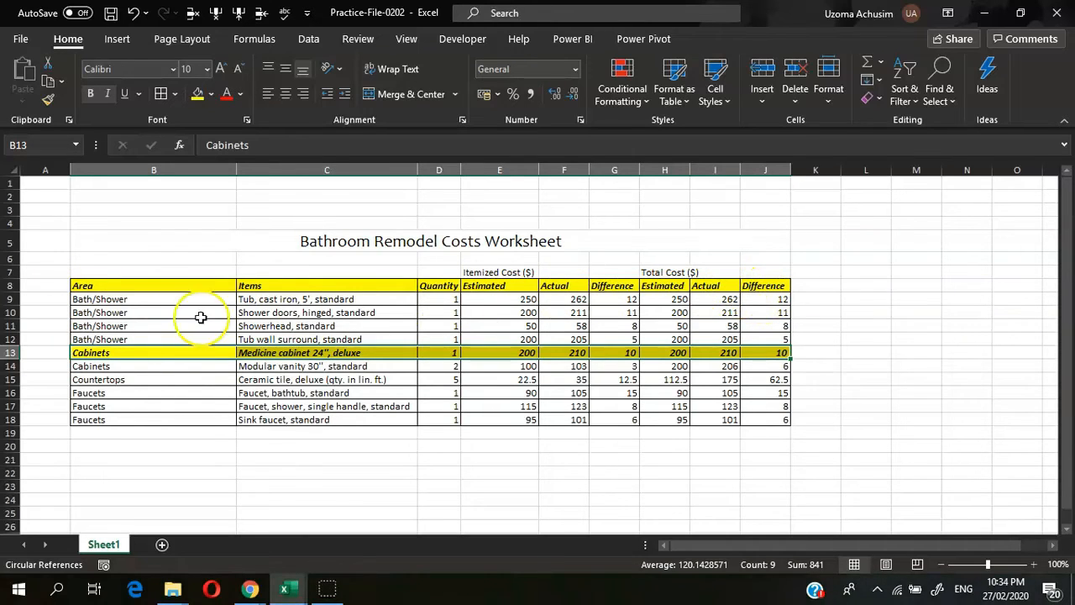
pyautogui.click(92, 353)
# Step: Move through the Area cells B14, B16 and B17
pyautogui.click(106, 366)
pyautogui.click(108, 392)
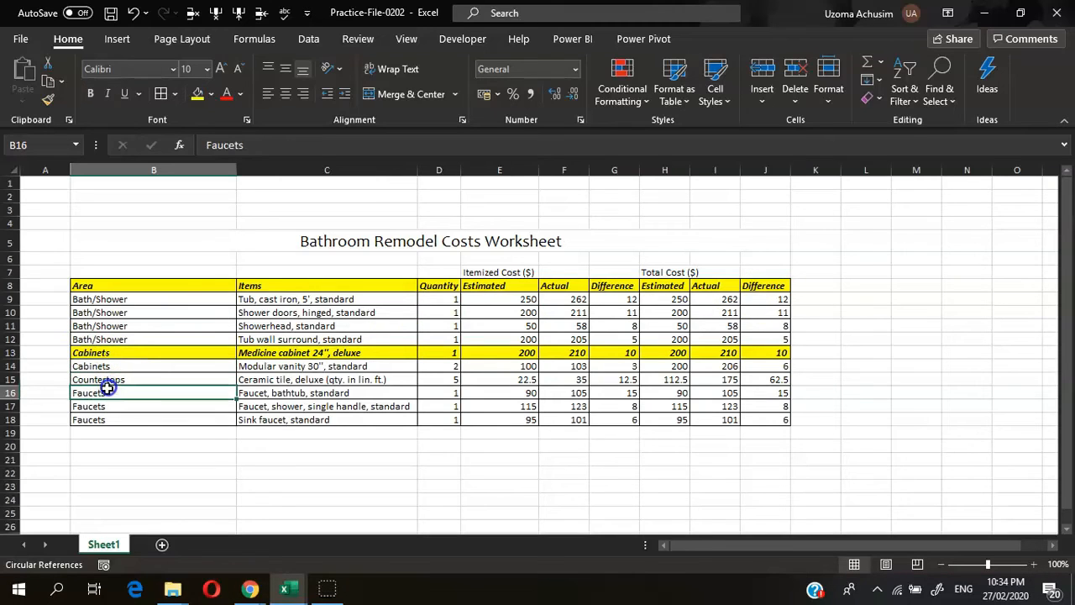
pyautogui.click(110, 408)
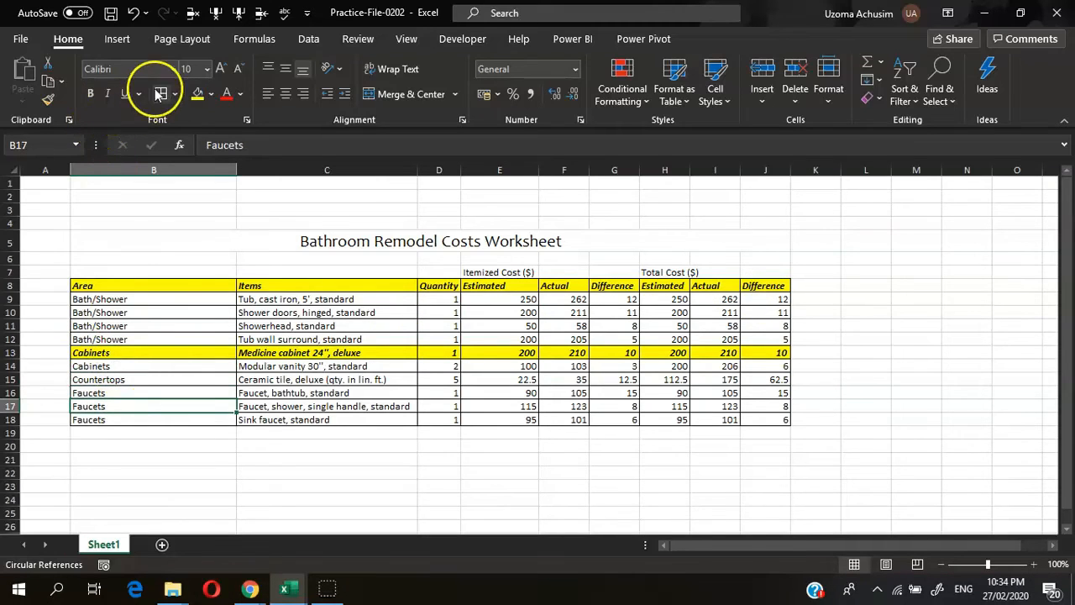
# Step: Undo an accidental plain-format paint on the Items header, restoring its yellow bold italic look
pyautogui.click(47, 100)
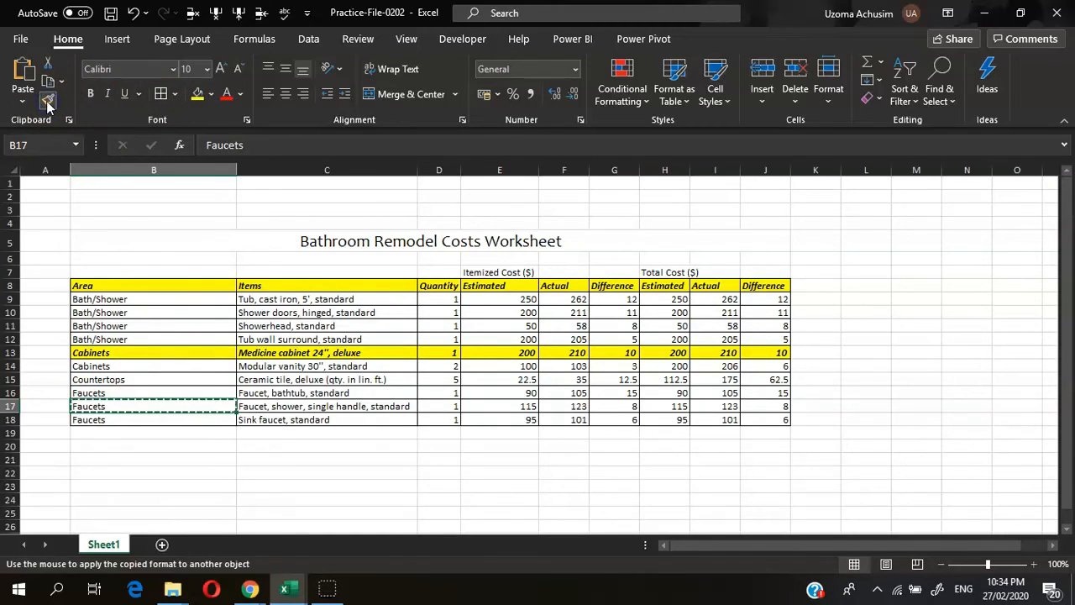
pyautogui.moveTo(84, 296); pyautogui.dragTo(88, 310)
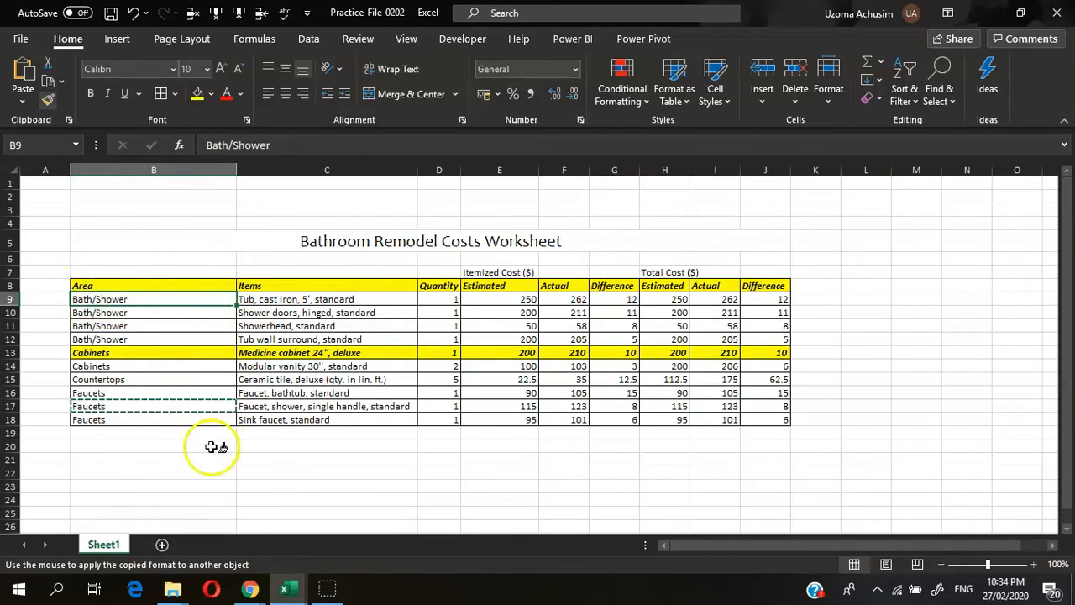
pyautogui.click(124, 309)
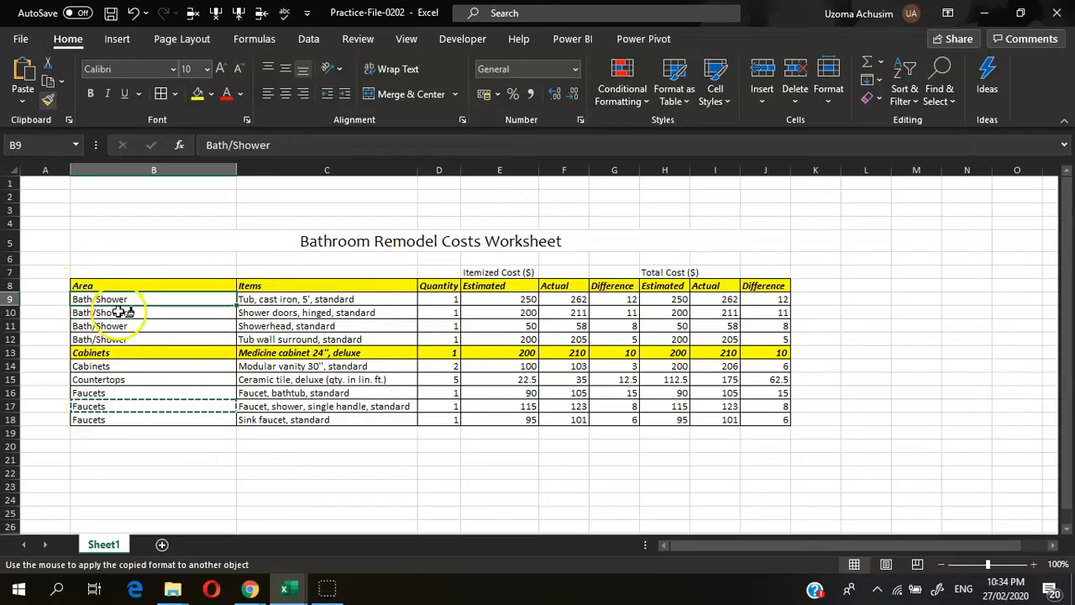
pyautogui.click(277, 285)
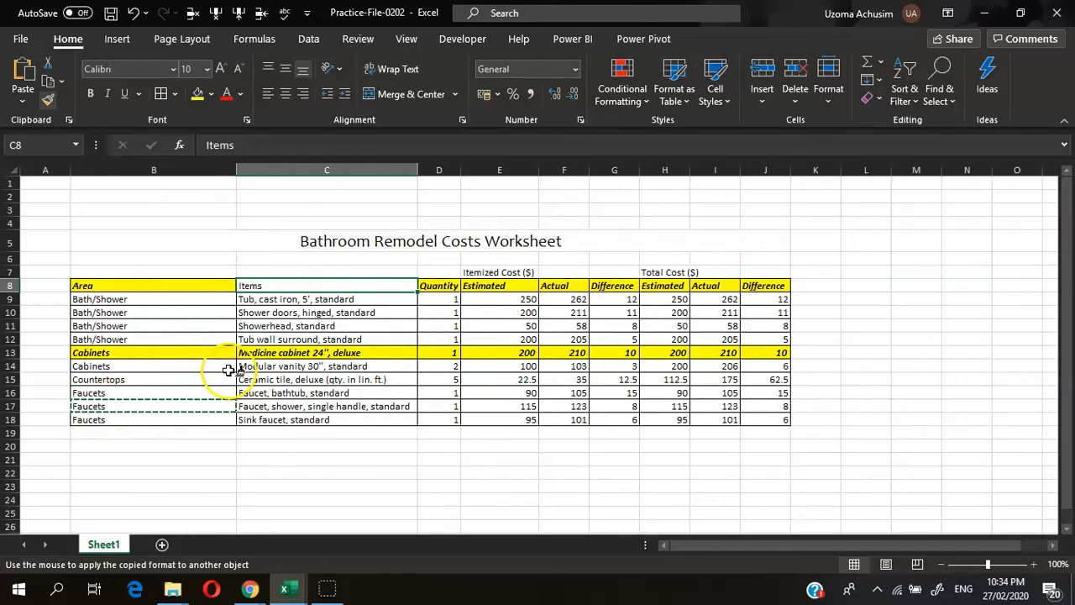
pyautogui.hotkey('ctrl', 'z')
pyautogui.click(48, 99)
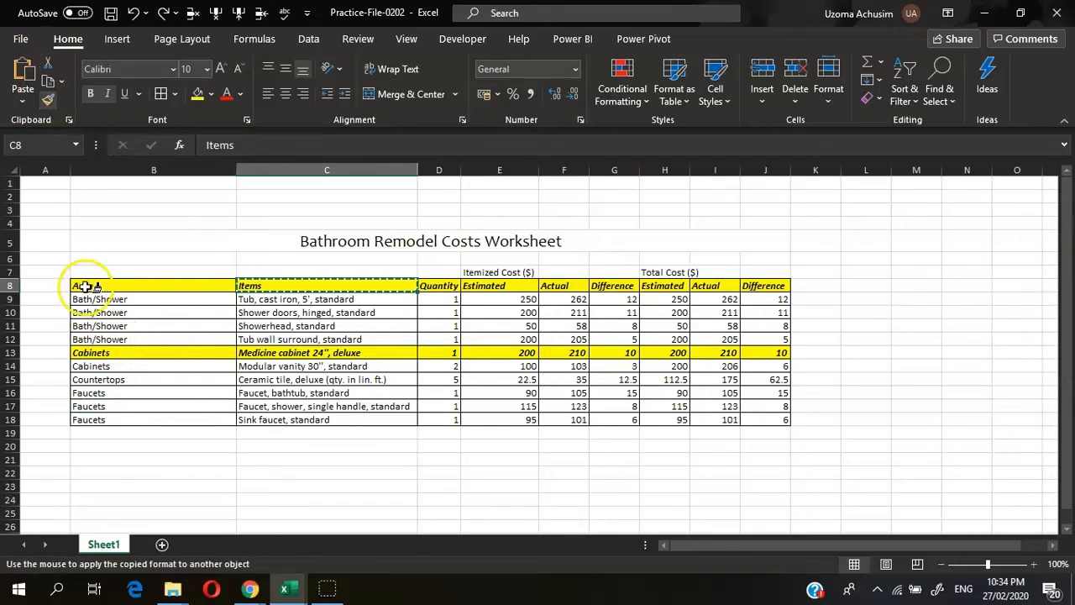
pyautogui.click(48, 99)
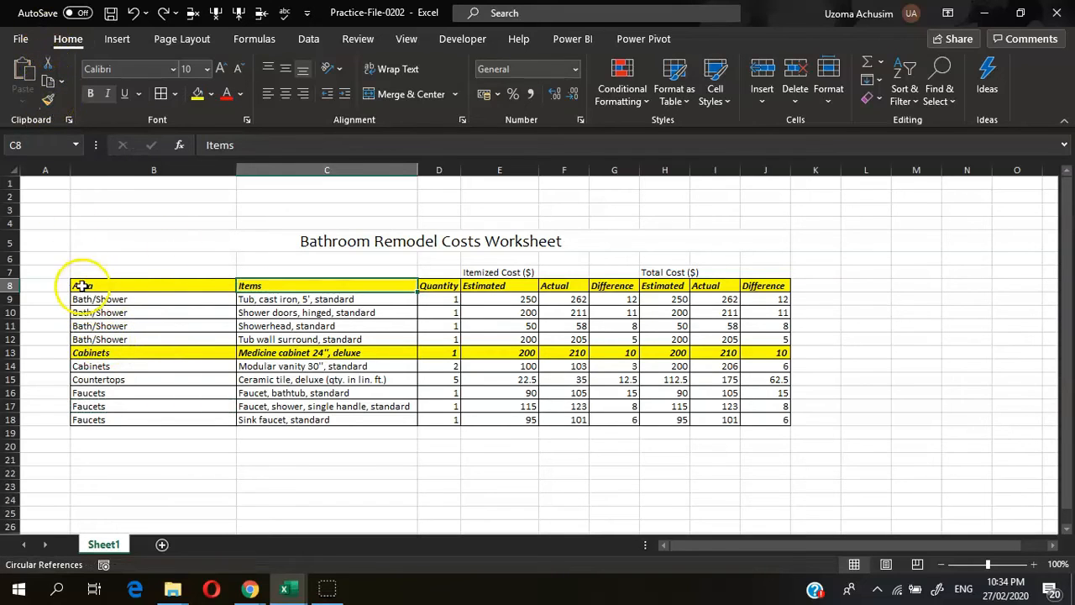
# Step: Paint the Area/Items header format onto B:C of rows 9–12 and 14–17, then stop Format Painter
pyautogui.moveTo(79, 285); pyautogui.dragTo(257, 289)
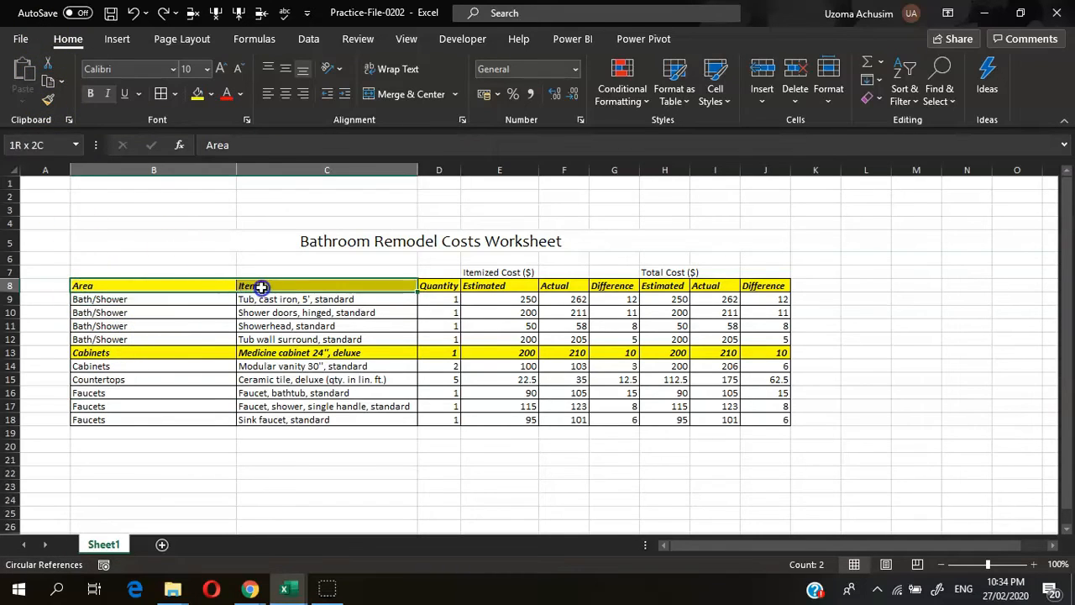
pyautogui.moveTo(365, 286); pyautogui.dragTo(414, 288)
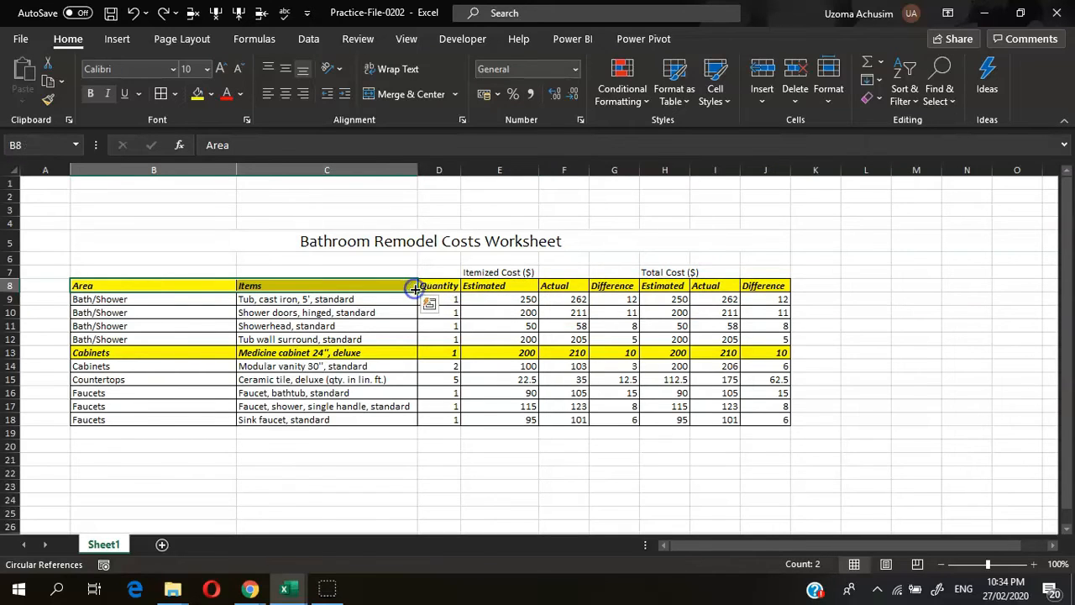
pyautogui.click(48, 99)
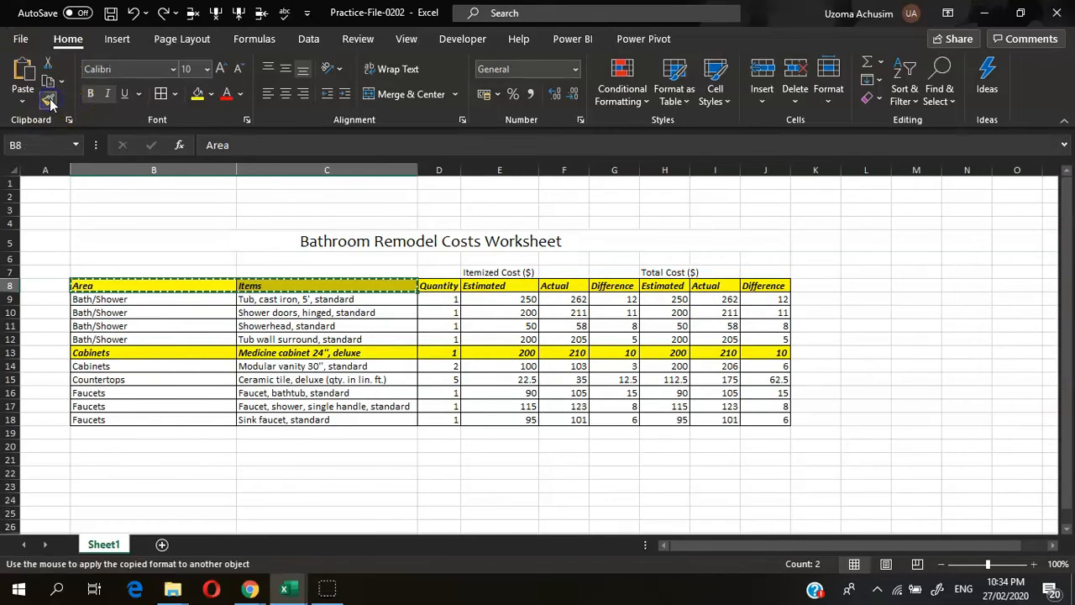
pyautogui.click(92, 300)
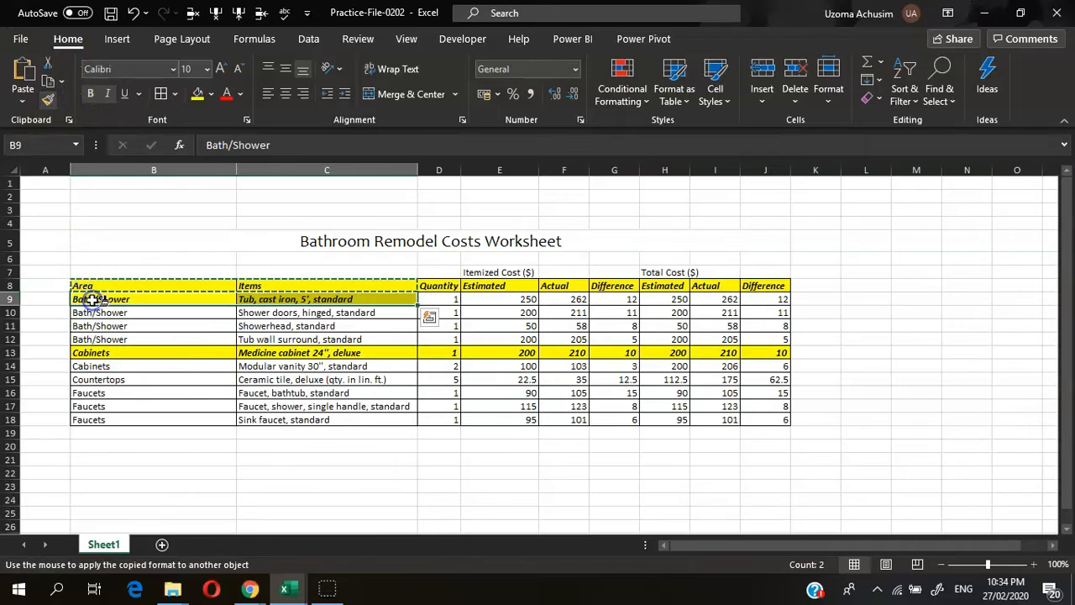
pyautogui.click(96, 313)
pyautogui.click(96, 326)
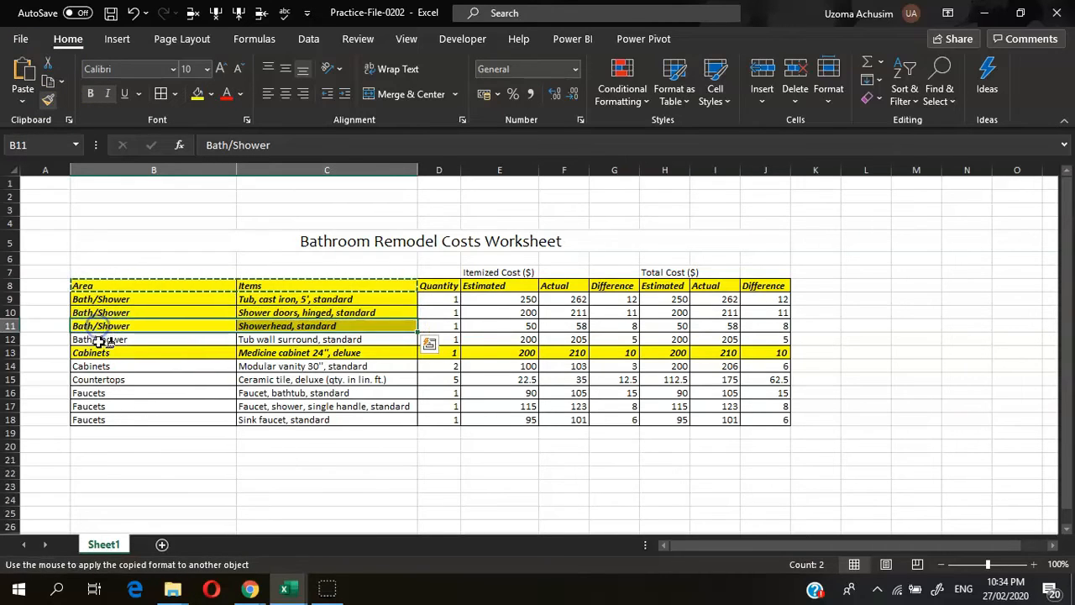
pyautogui.click(96, 340)
pyautogui.click(97, 366)
pyautogui.click(97, 379)
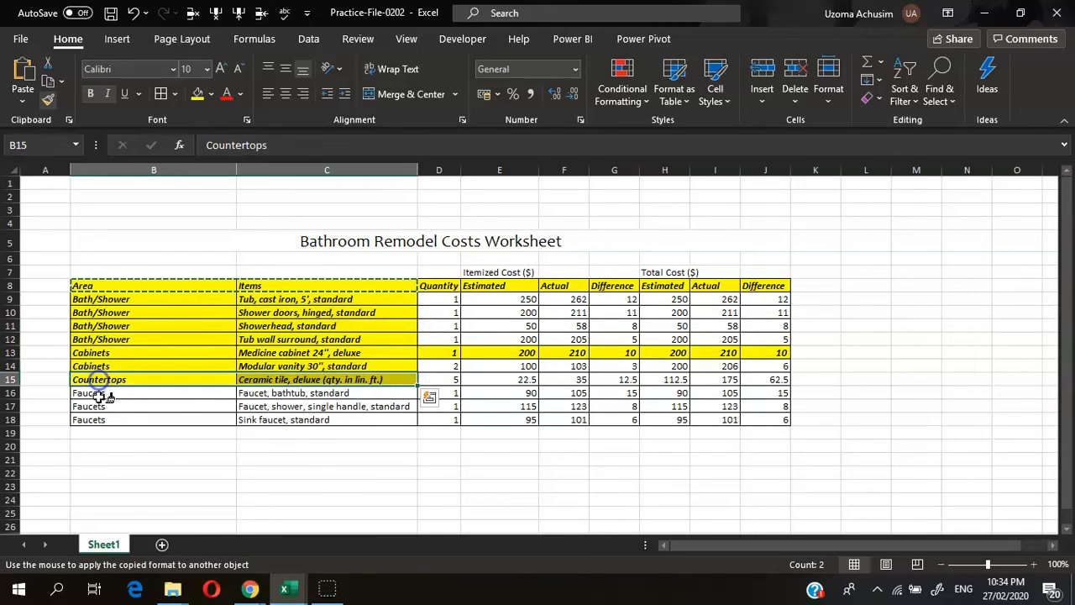
pyautogui.click(97, 393)
pyautogui.click(96, 407)
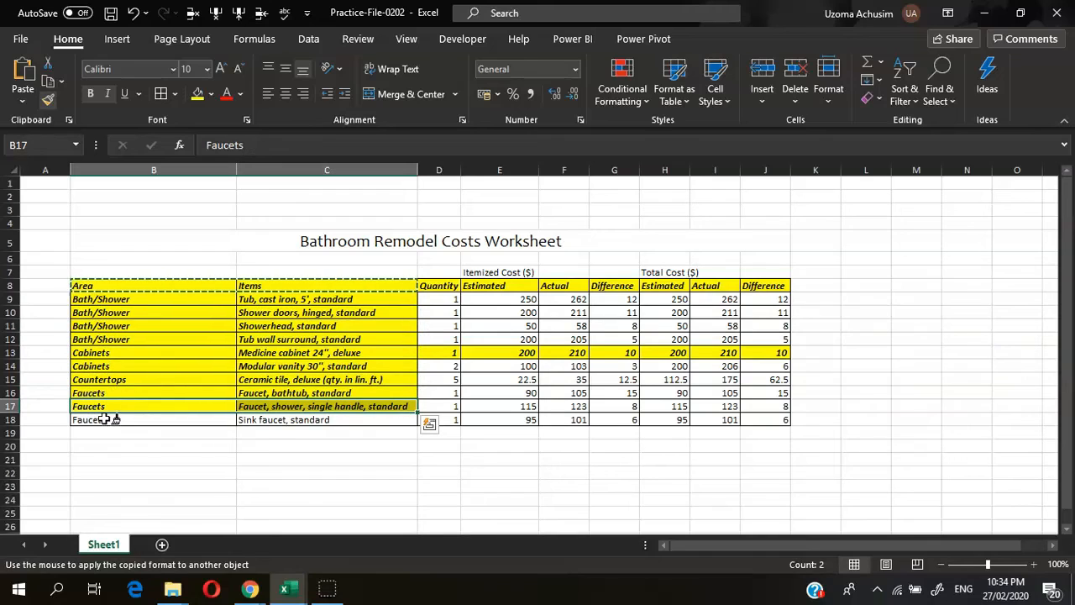
pyautogui.click(47, 104)
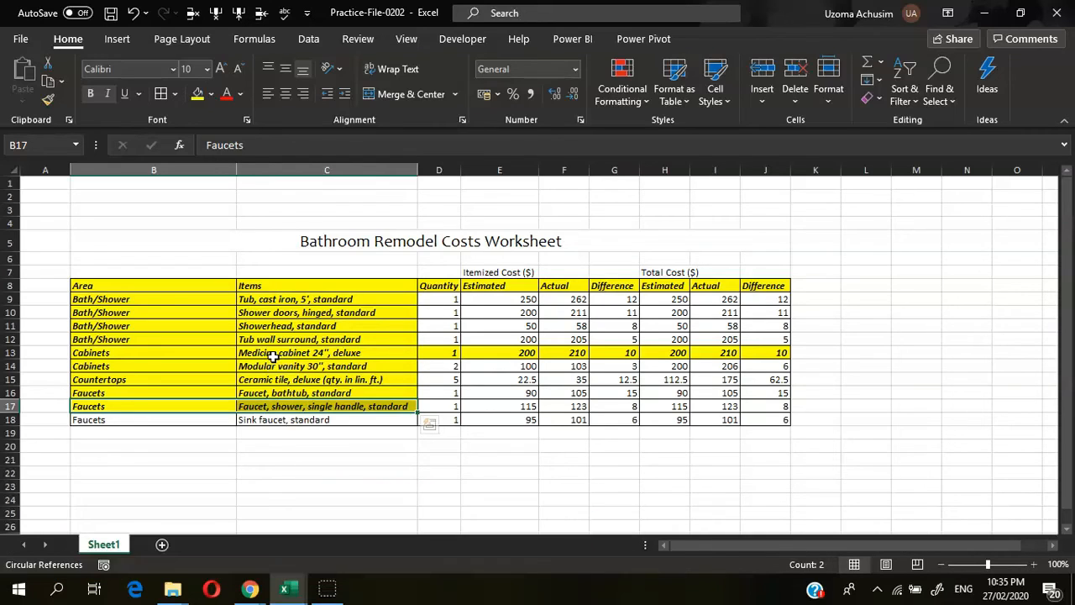
pyautogui.doubleClick(380, 353)
pyautogui.hotkey('alt', 'Return')
pyautogui.hotkey('alt', 'Return')
pyautogui.hotkey('alt', 'Return')
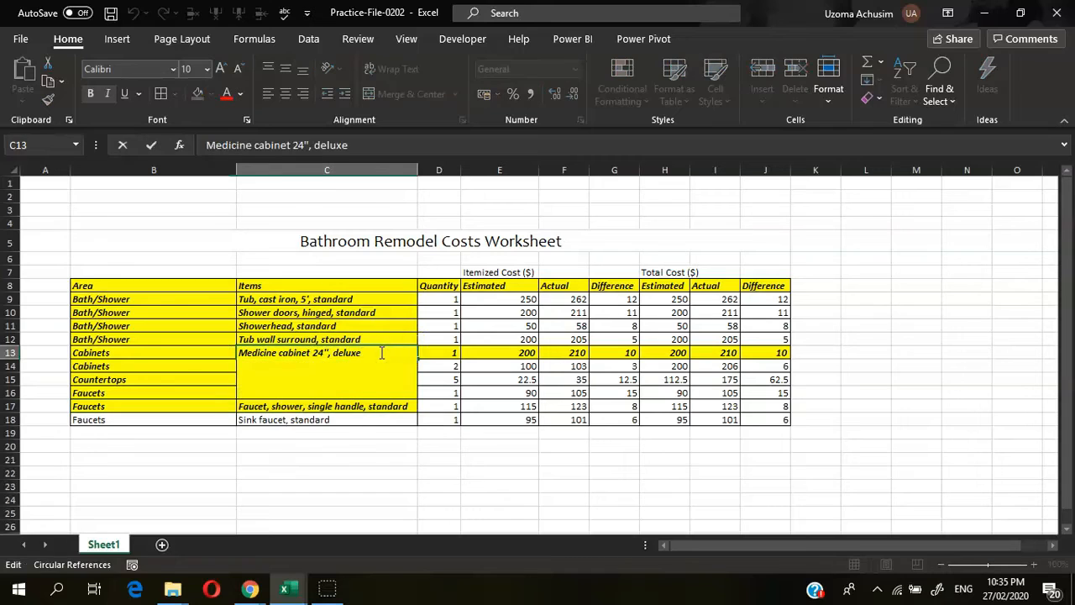
pyautogui.click(370, 336)
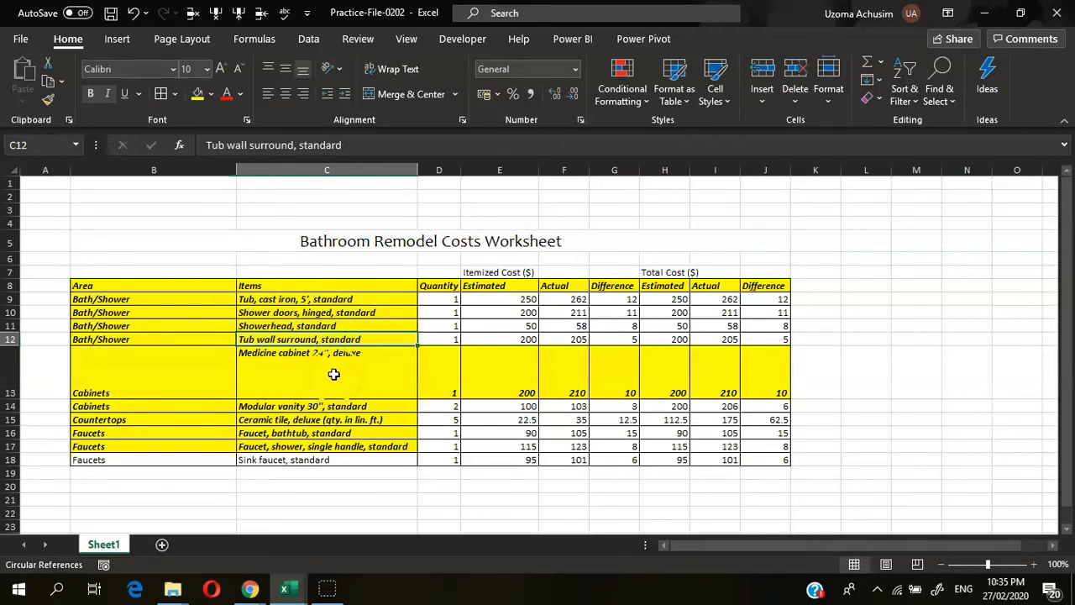
pyautogui.hotkey('ctrl', 'z')
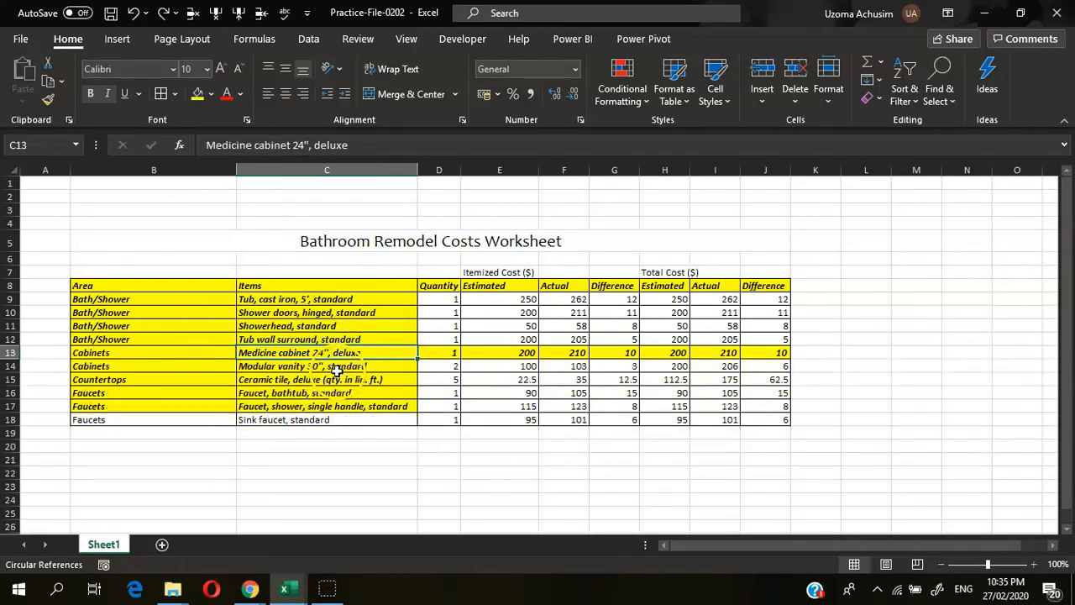
pyautogui.click(328, 313)
pyautogui.doubleClick(346, 313)
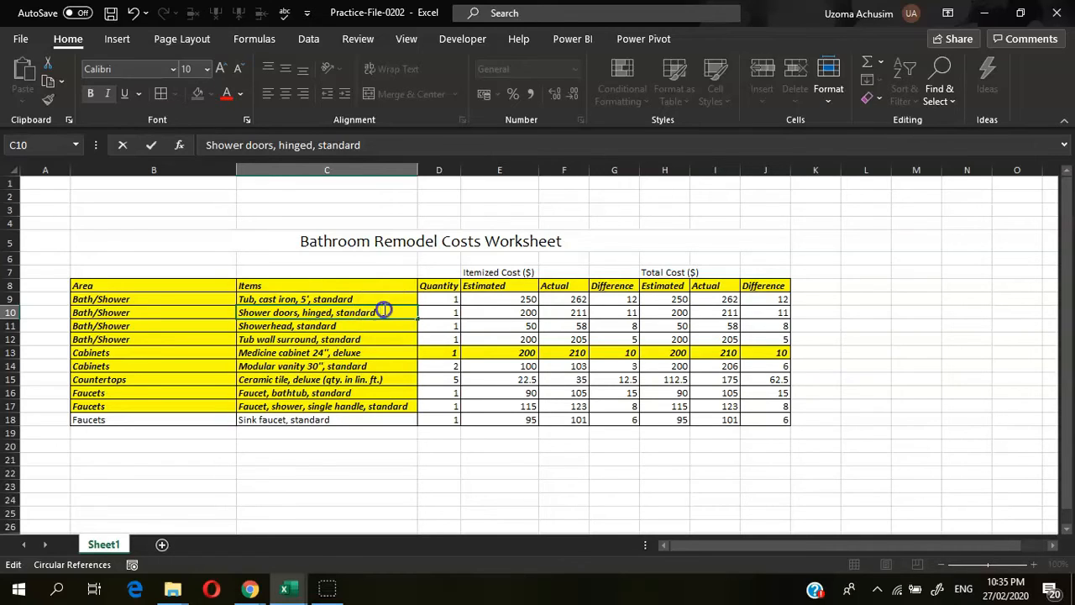
# Step: Finish 'standard' in C10, add three line breaks and the text 'kngknknpofngpgf'
pyautogui.doubleClick(379, 312)
pyautogui.click(383, 312)
pyautogui.press('BackSpace')
pyautogui.press('BackSpace')
pyautogui.press('BackSpace')
pyautogui.write('ard')
pyautogui.hotkey('alt', 'Return')
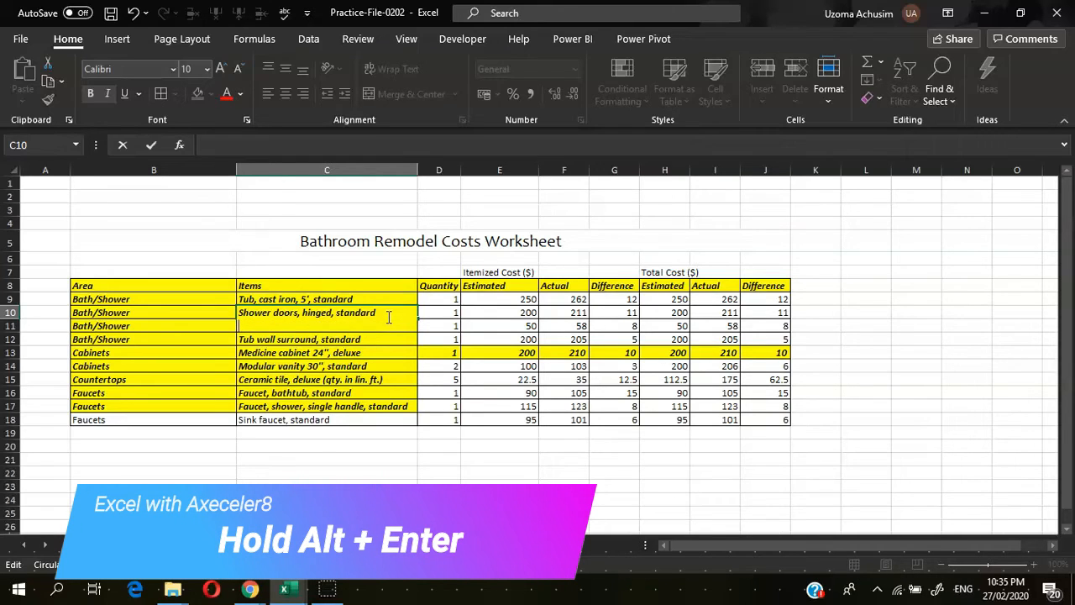
pyautogui.hotkey('alt', 'Return')
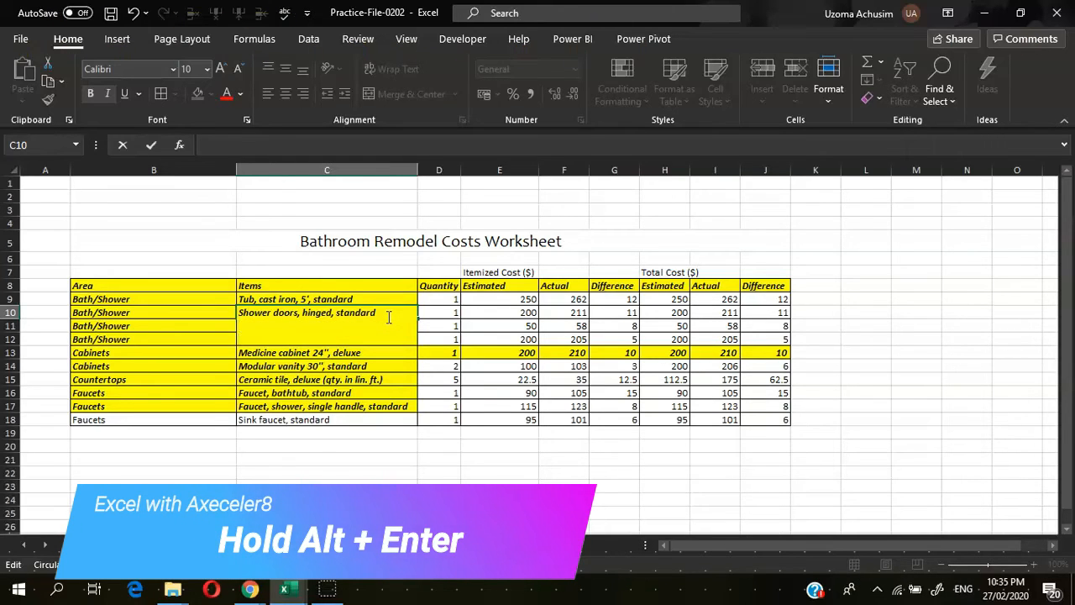
pyautogui.hotkey('alt', 'Return')
pyautogui.write('kngknknpofngpgf')
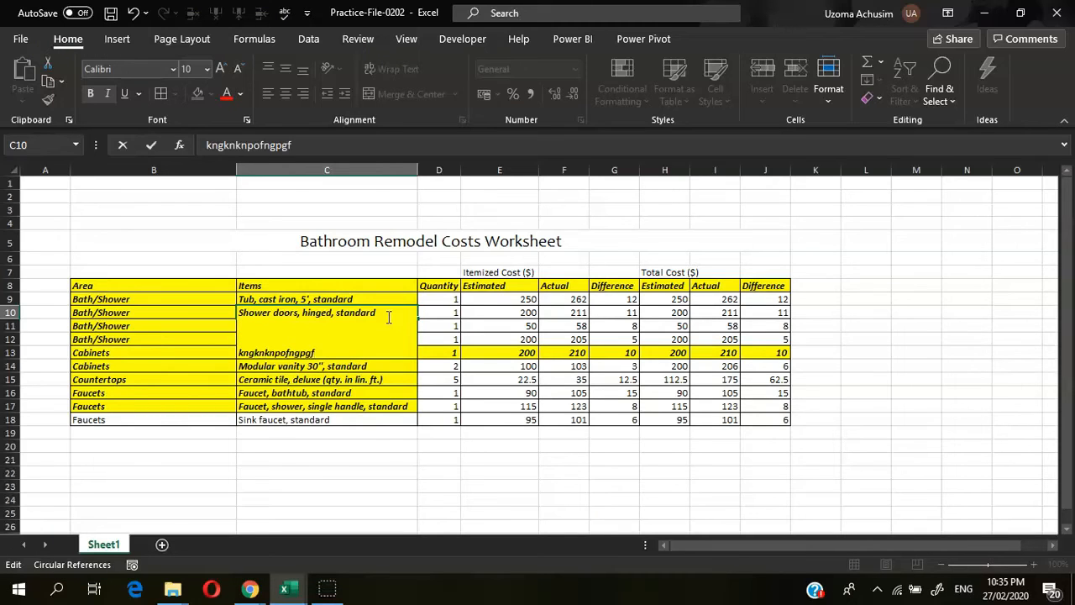
pyautogui.press('Return')
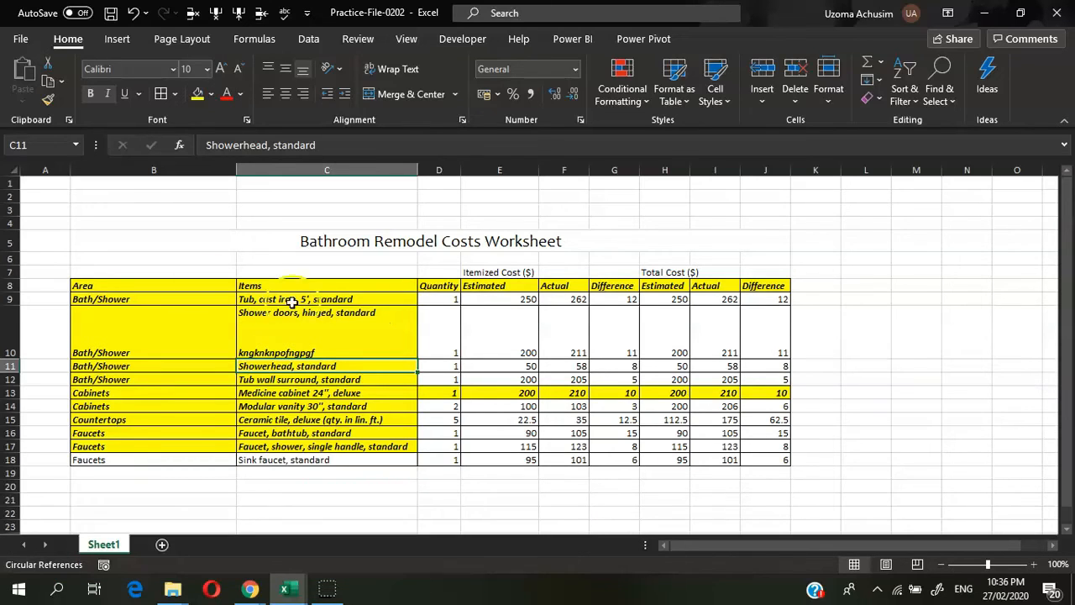
pyautogui.click(114, 285)
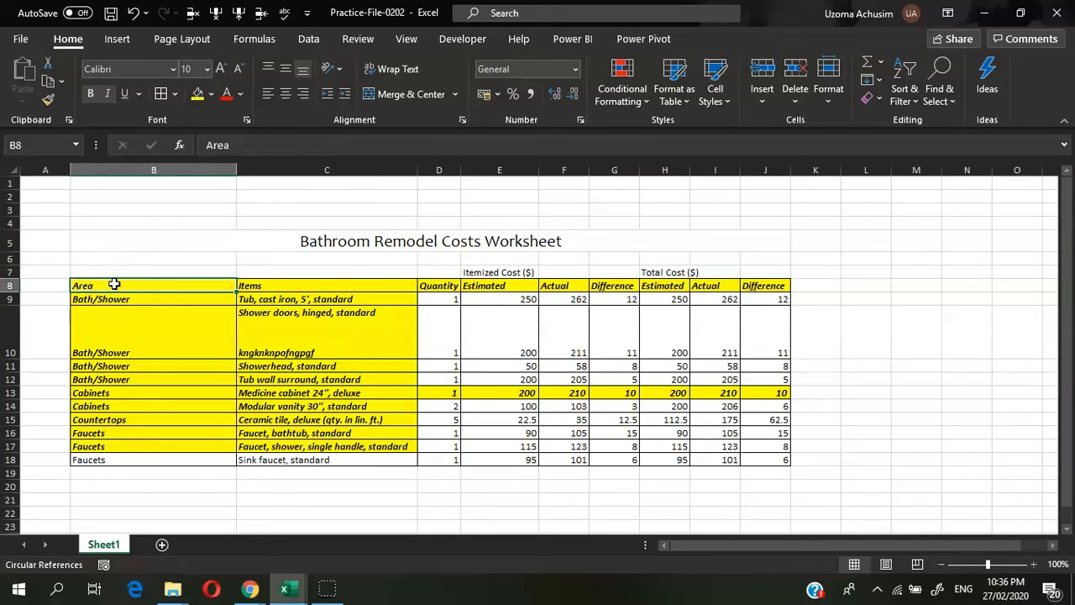
pyautogui.click(97, 268)
pyautogui.moveTo(98, 268); pyautogui.dragTo(754, 458)
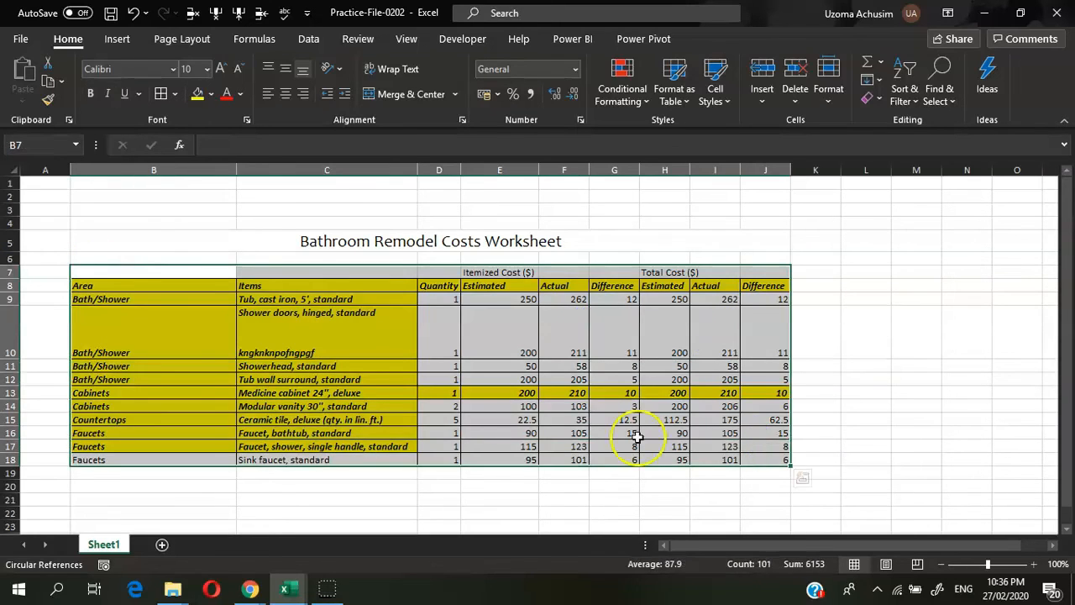
pyautogui.click(142, 286)
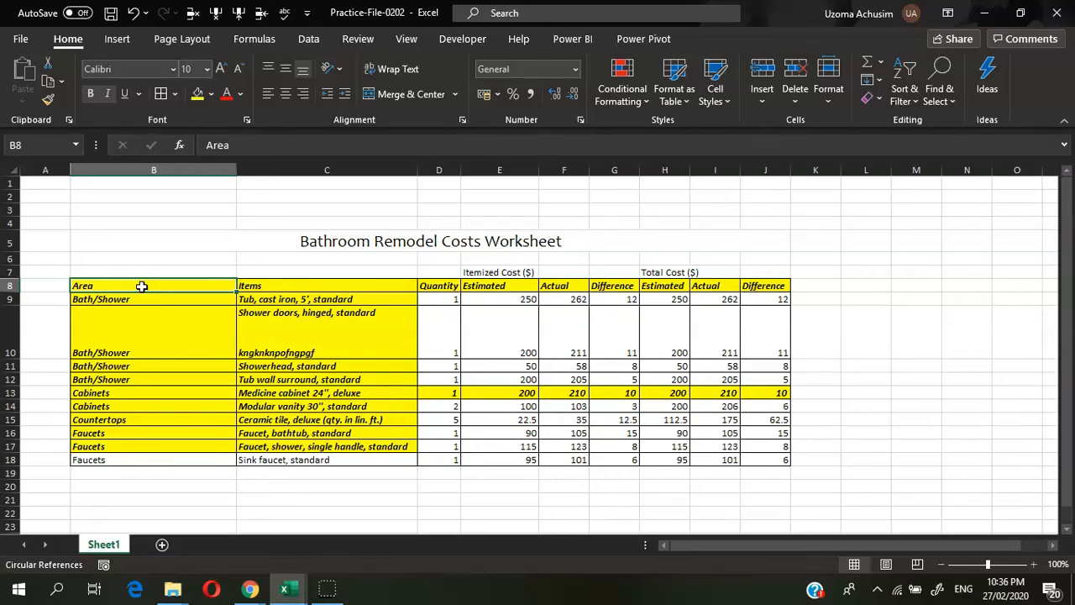
pyautogui.hotkey('ctrl', 'a')
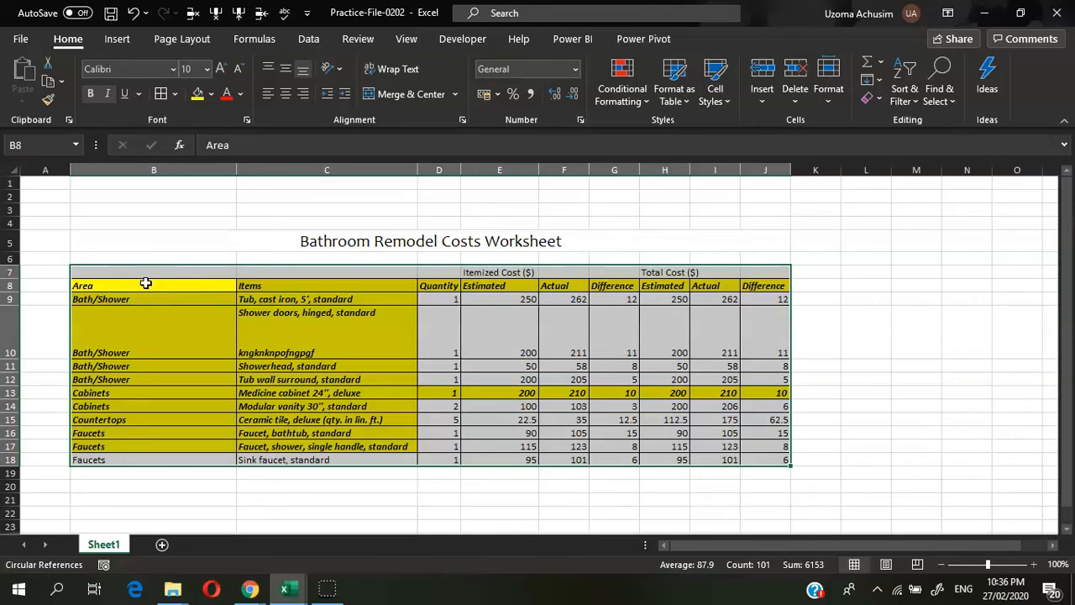
pyautogui.click(145, 283)
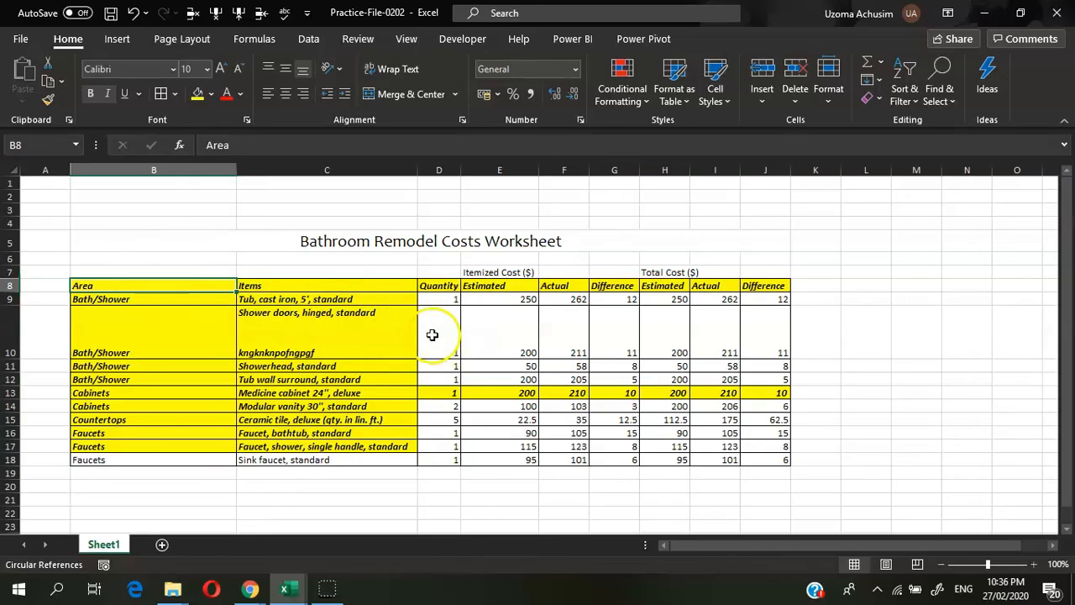
pyautogui.moveTo(540, 320); pyautogui.dragTo(202, 412)
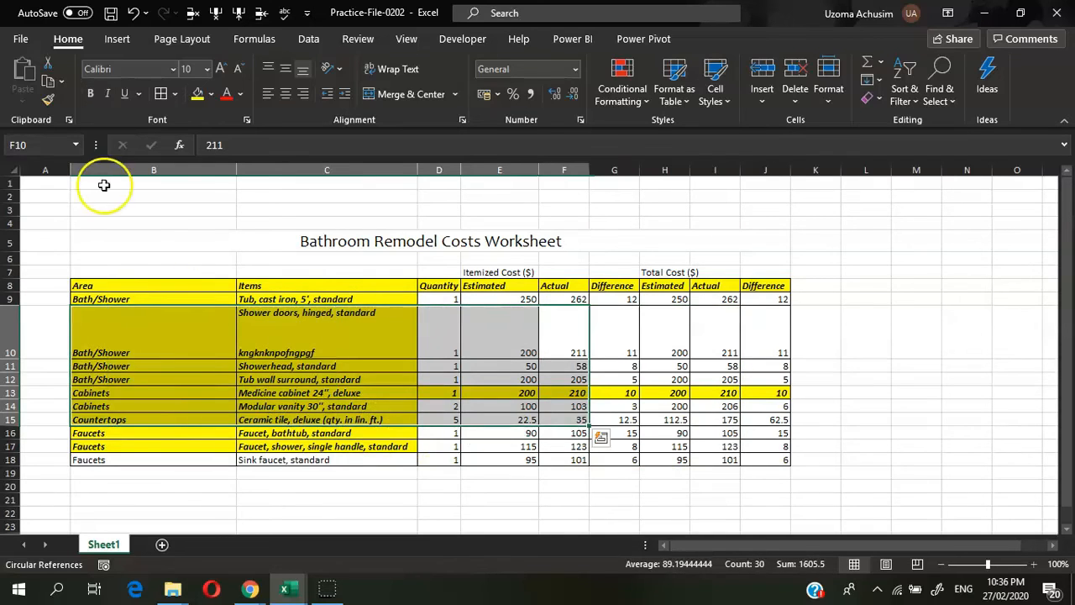
pyautogui.click(77, 196)
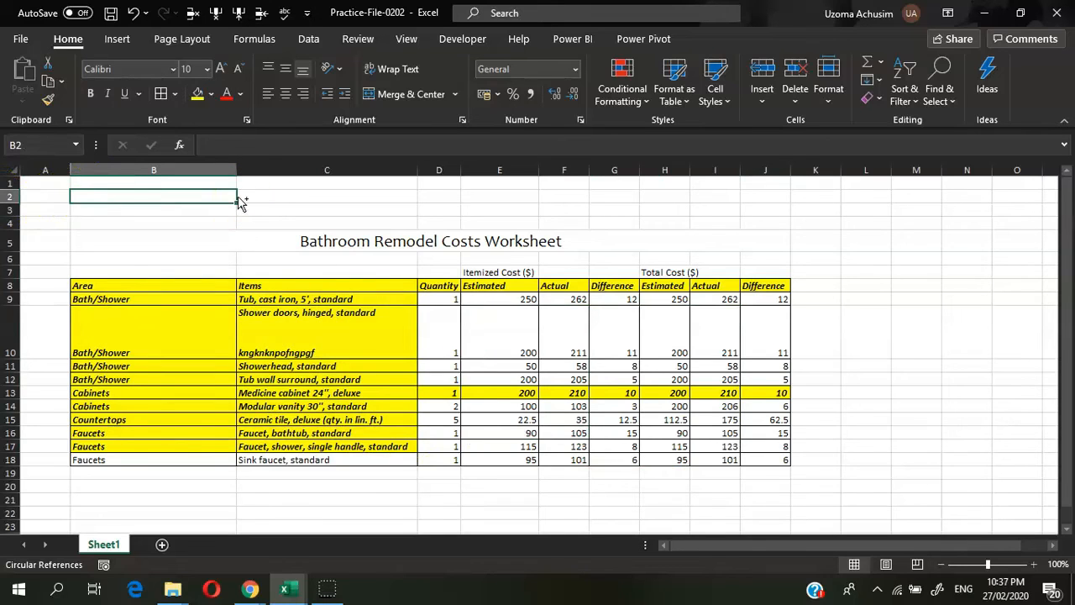
pyautogui.hotkey('ctrl', 'a')
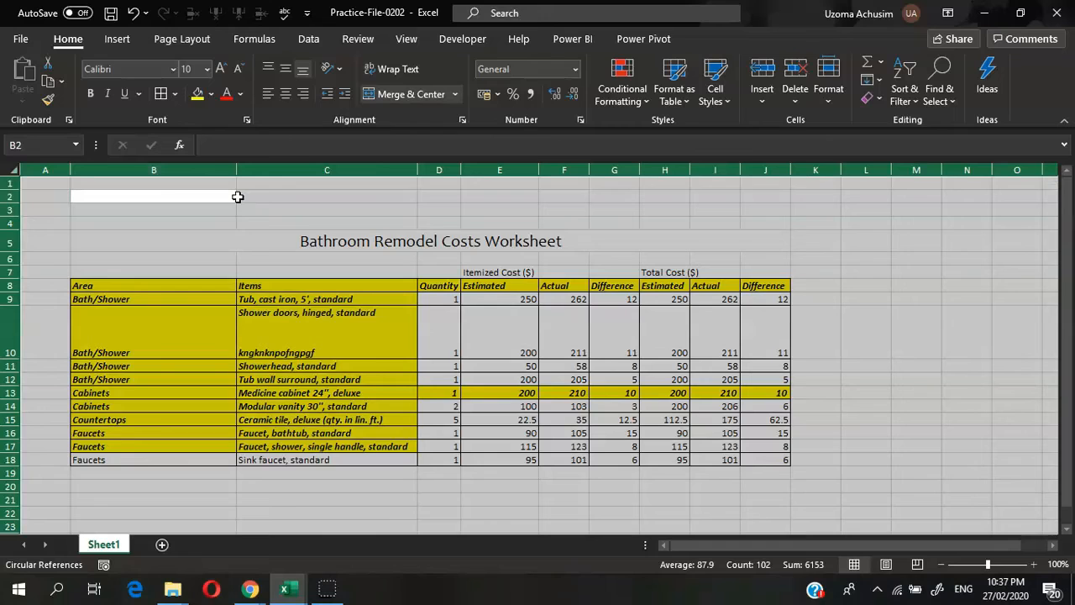
pyautogui.click(161, 222)
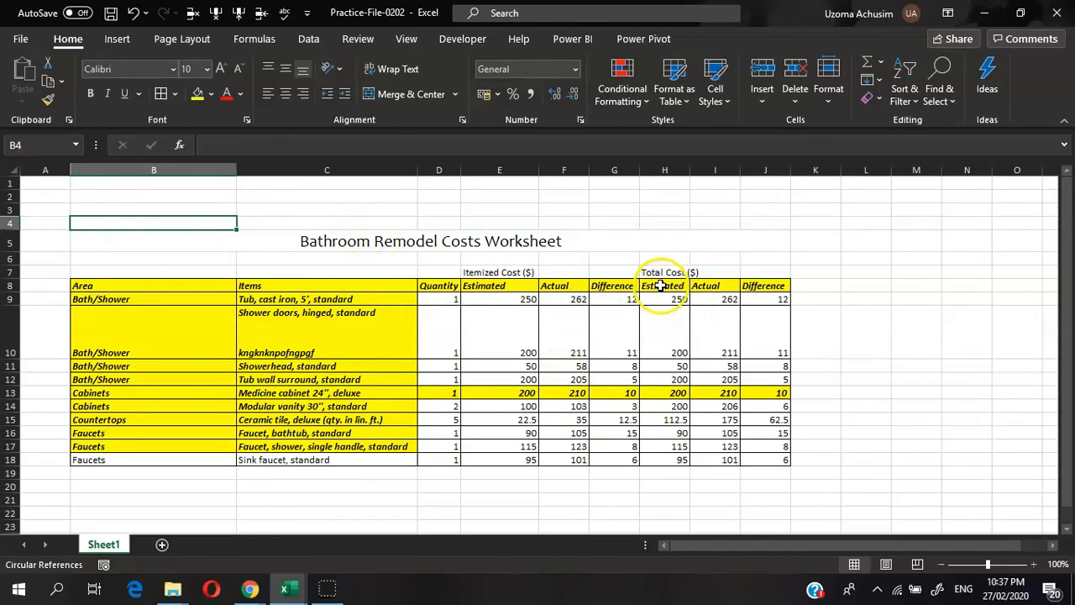
# Step: Select the Estimated and Actual total columns from H8 down to I18
pyautogui.moveTo(661, 285); pyautogui.dragTo(696, 452)
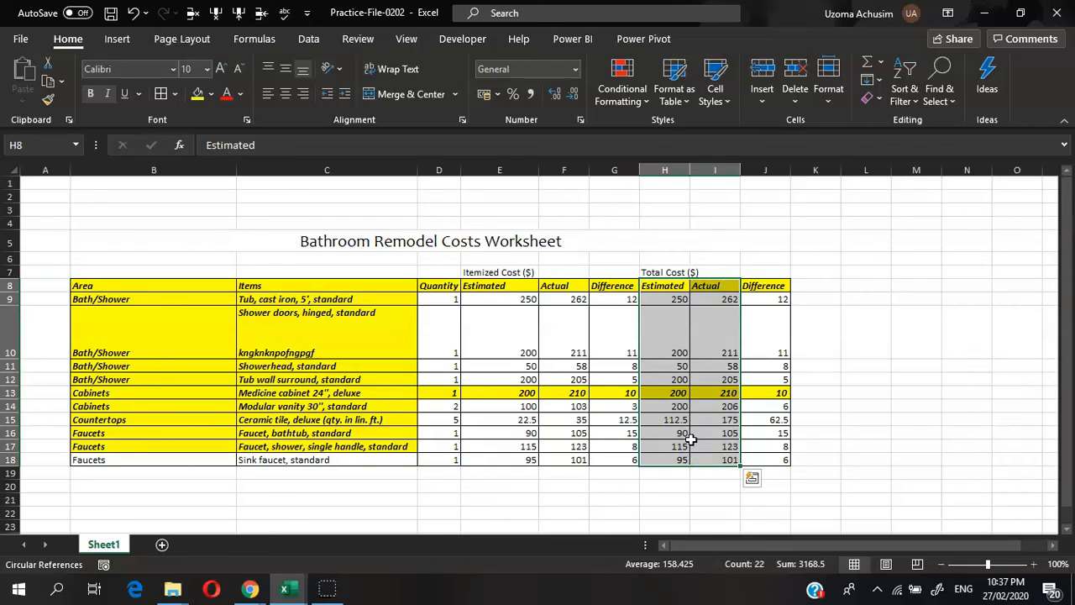
pyautogui.click(660, 287)
pyautogui.moveTo(659, 287); pyautogui.dragTo(714, 461)
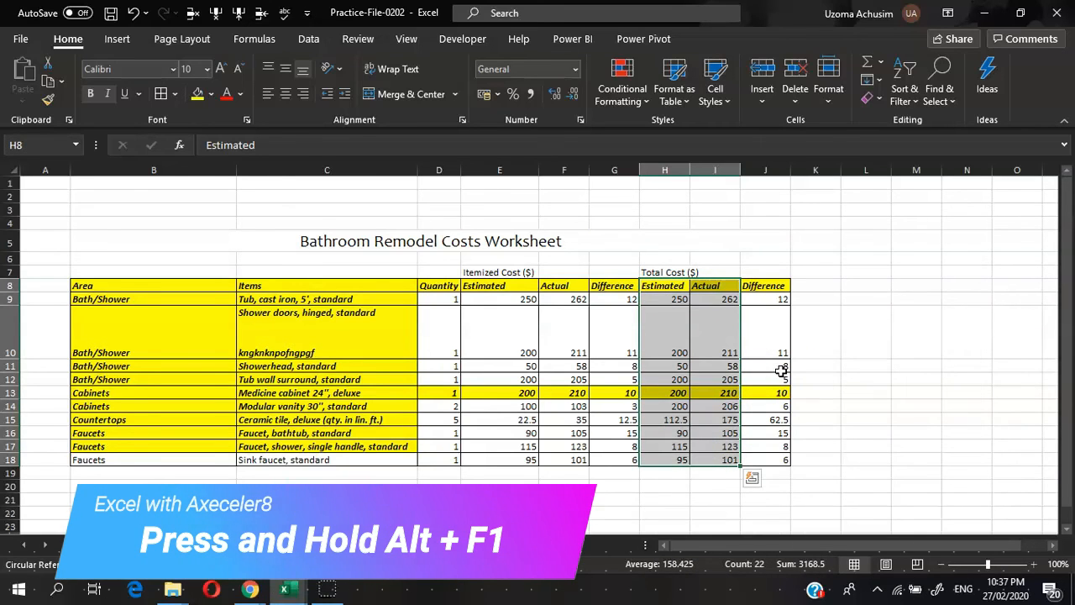
# Step: Insert a default clustered column chart with Alt+F1 and move it right, uncovering columns D–F
pyautogui.press('alt')
pyautogui.hotkey('alt', 'F1')
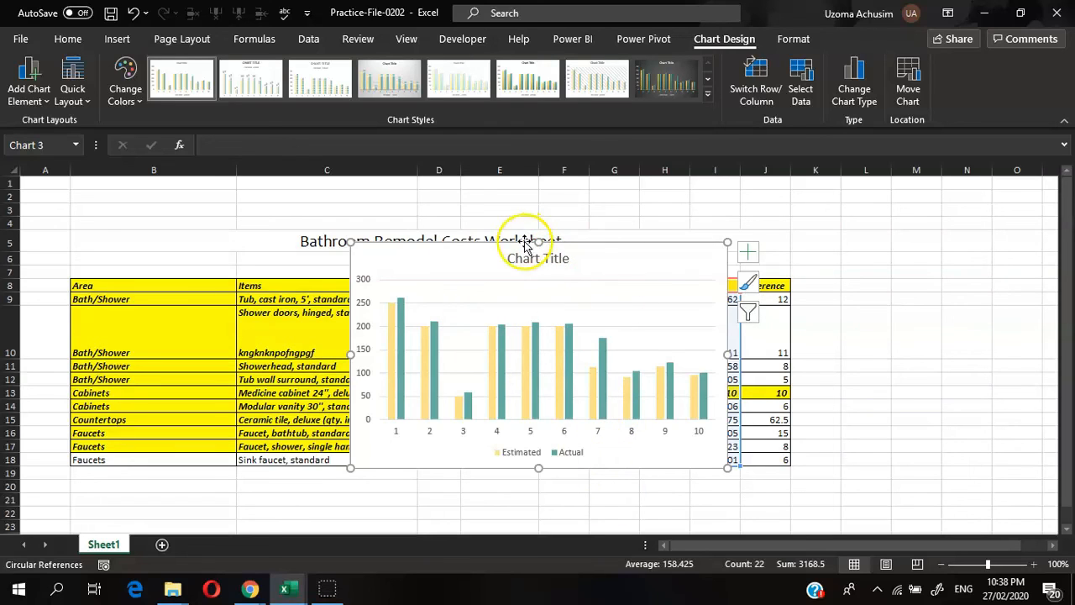
pyautogui.moveTo(636, 248); pyautogui.dragTo(860, 221)
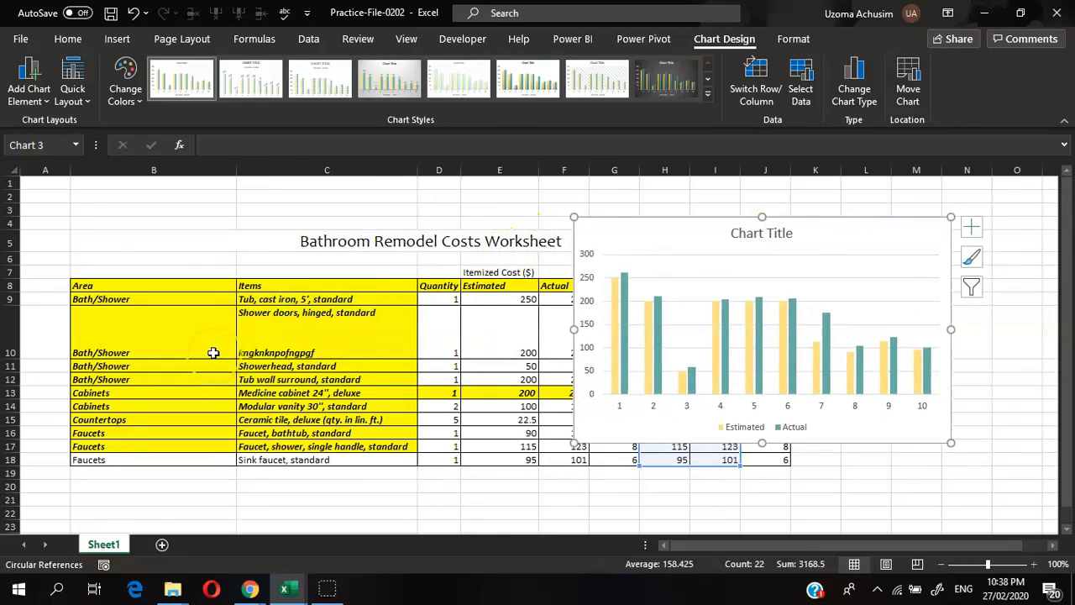